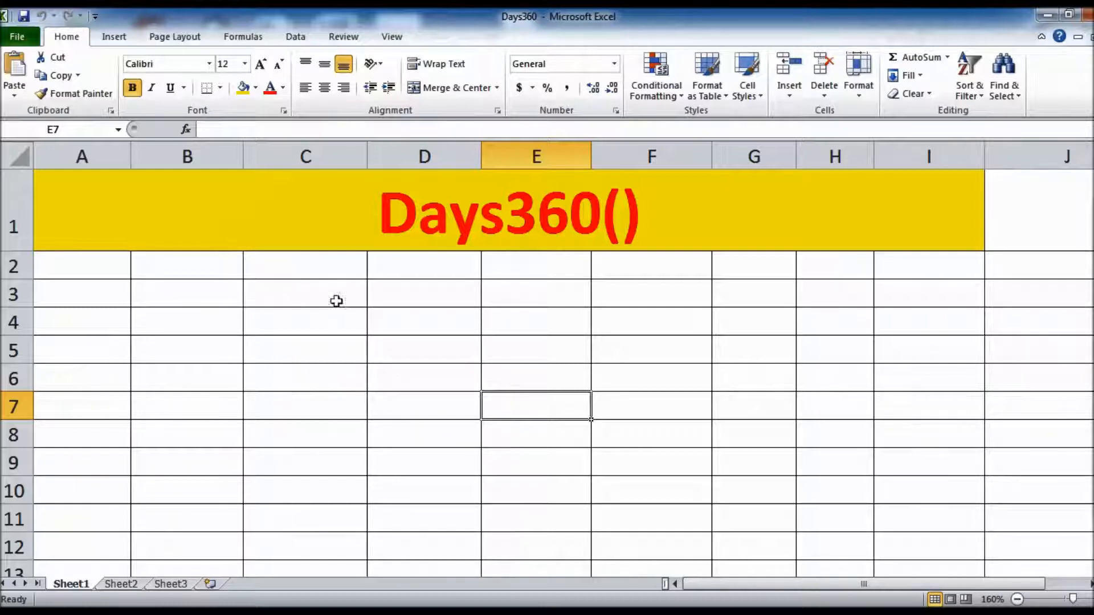
Enter the note "12 months 360 days" in cell C4
{"action": "left_click", "coordinate": [330, 325]}
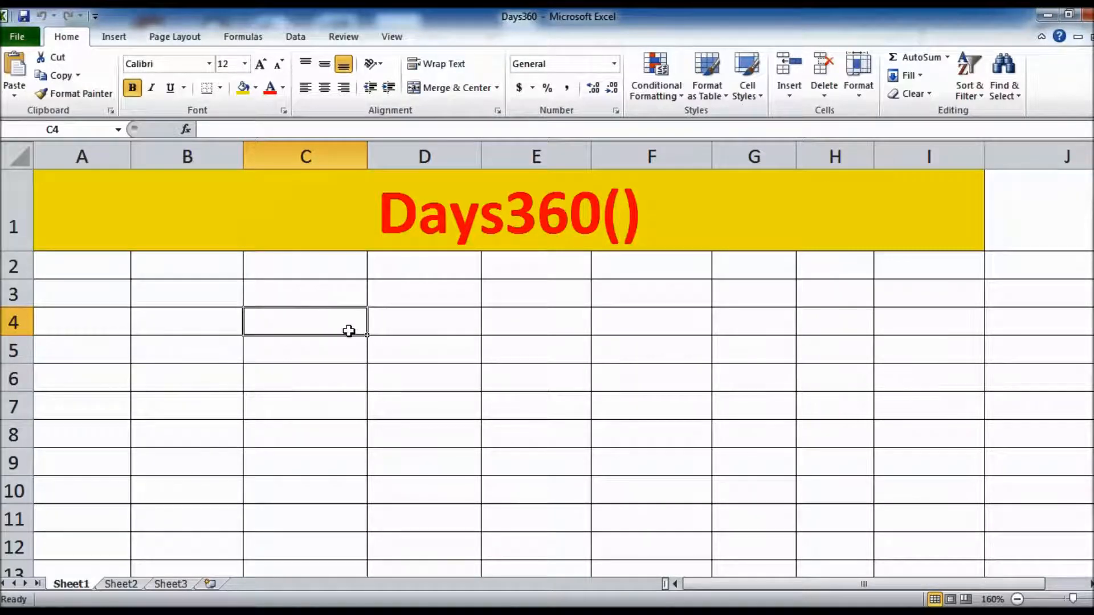
{"action": "type", "text": "12 months"}
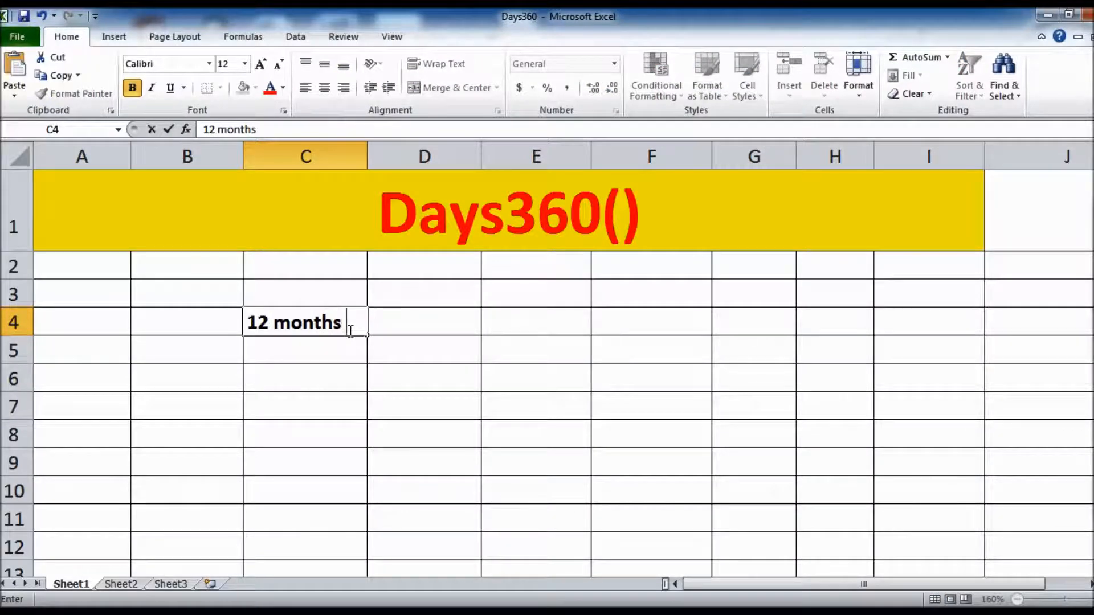
{"action": "type", "text": " 360"}
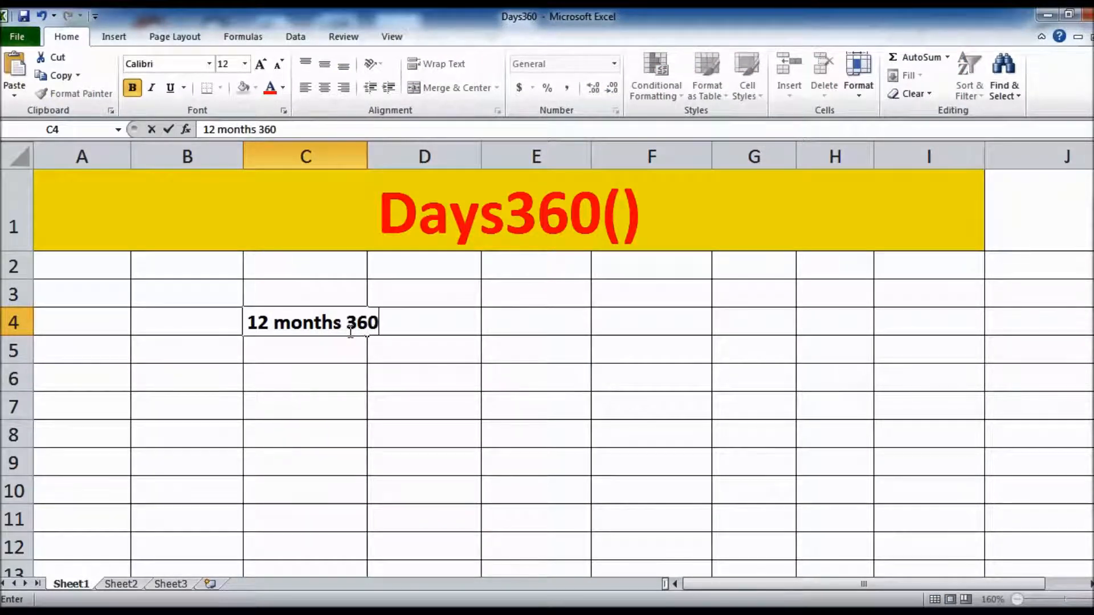
{"action": "type", "text": " days"}
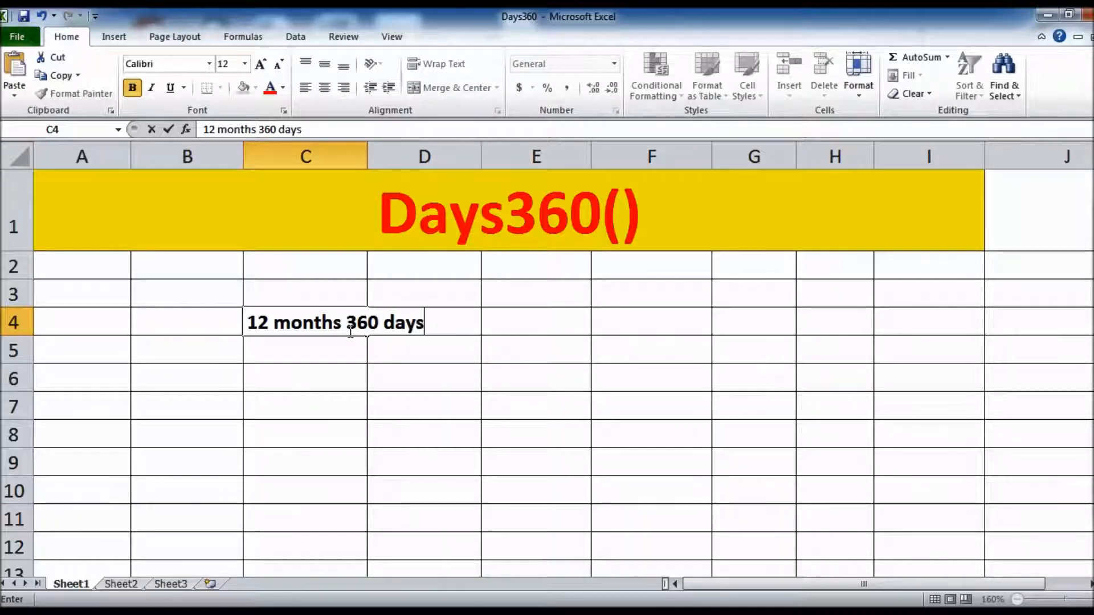
{"action": "key", "text": "Return"}
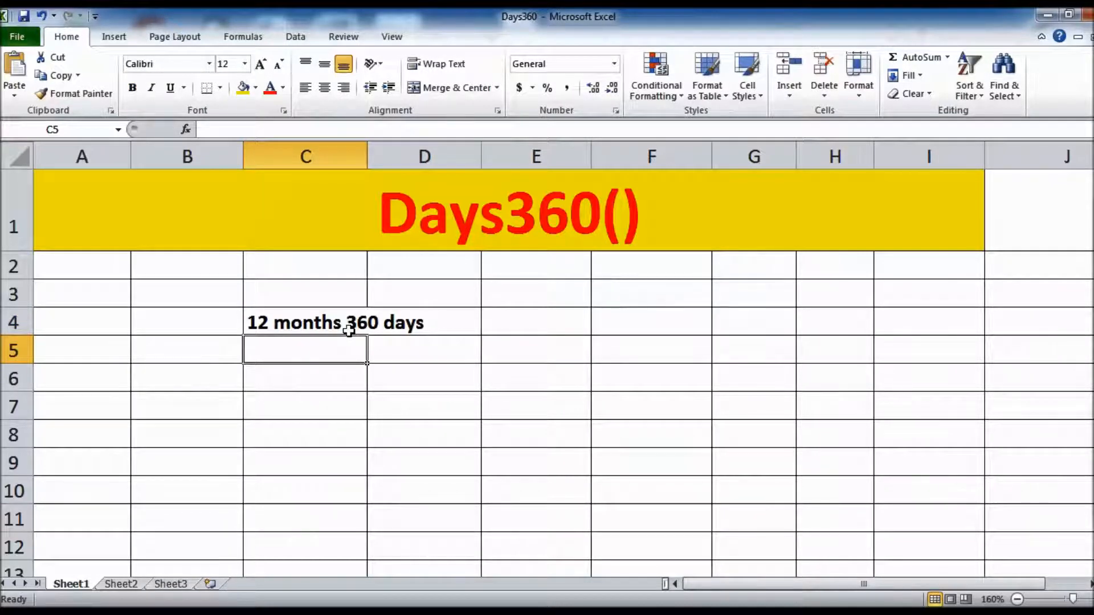
Enter "12x30" in cell E4, beside the note about 12 months
{"action": "key", "text": "Up"}
{"action": "key", "text": "Right"}
{"action": "key", "text": "Right"}
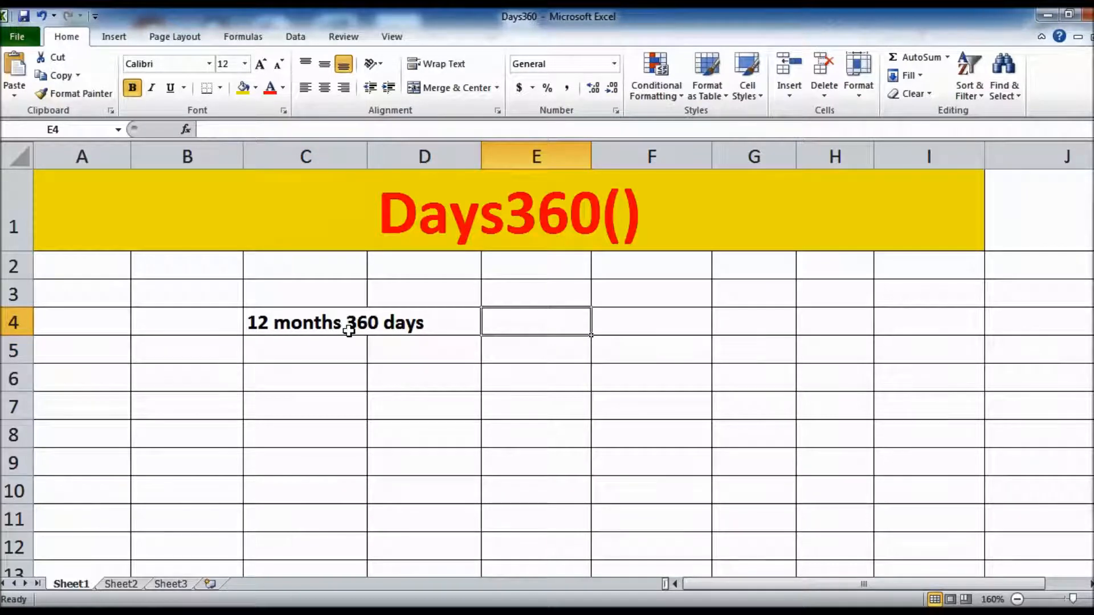
{"action": "type", "text": "13"}
{"action": "key", "text": "BackSpace"}
{"action": "key", "text": "BackSpace"}
{"action": "type", "text": "12x"}
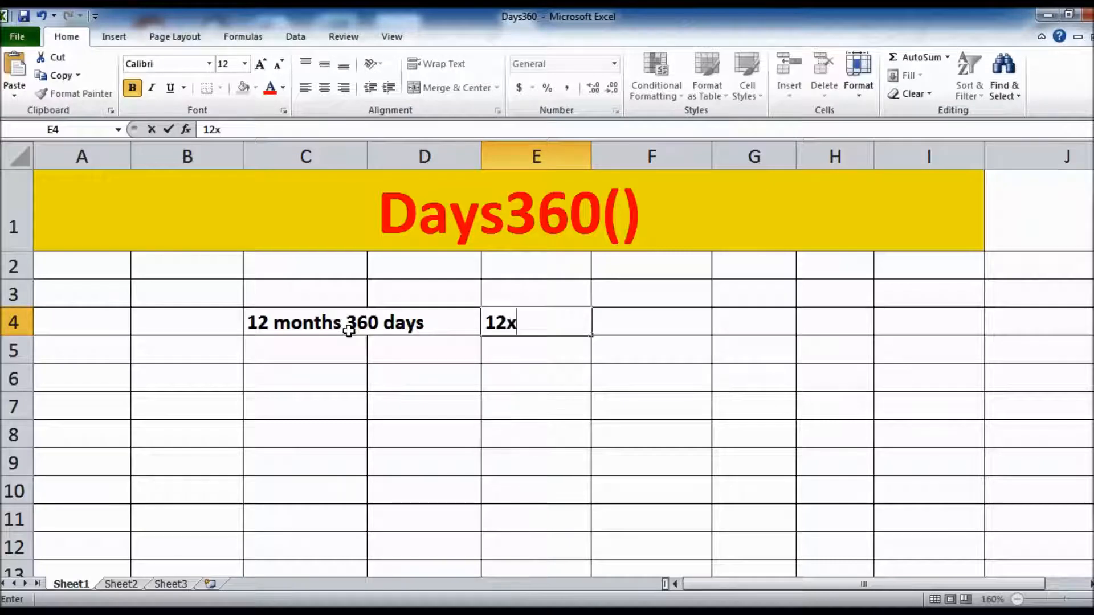
{"action": "type", "text": "30"}
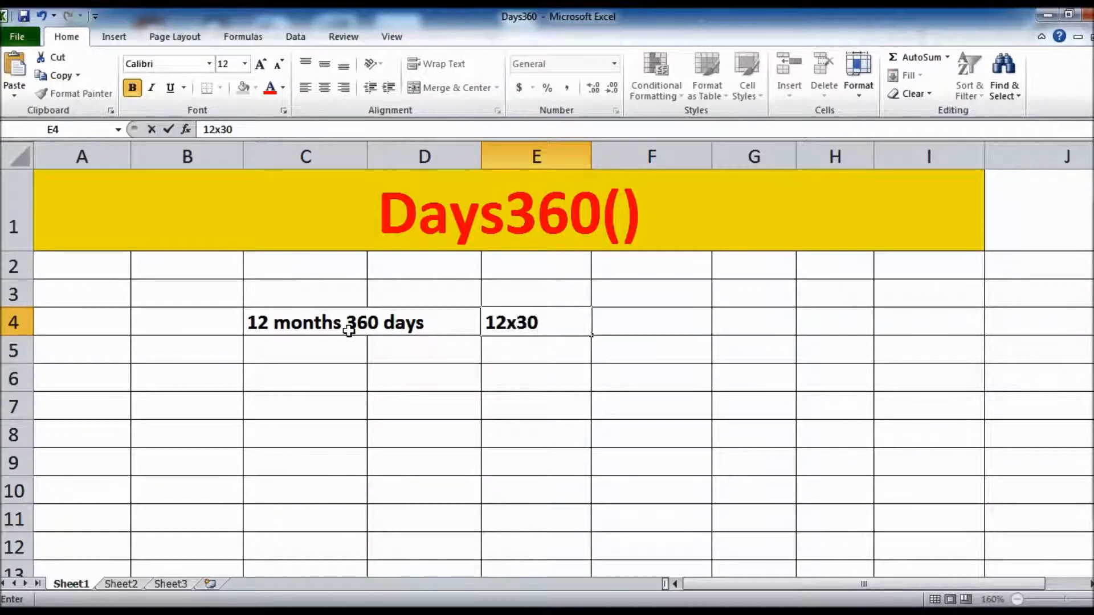
{"action": "key", "text": "Return"}
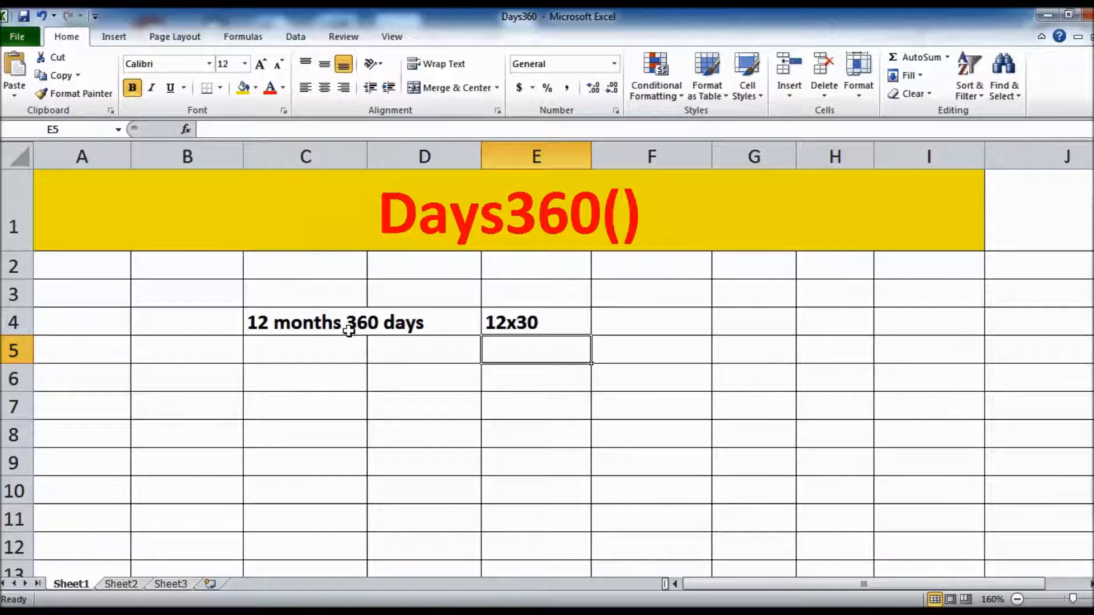
Enter the heading "joining date" in cell B7
{"action": "left_click", "coordinate": [342, 404]}
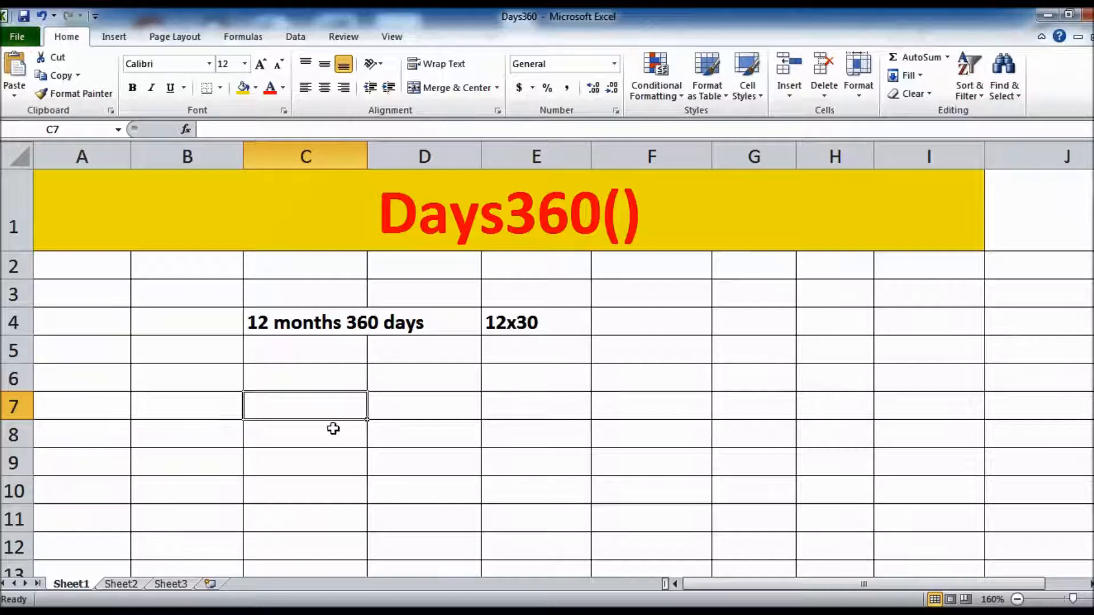
{"action": "left_click", "coordinate": [191, 410]}
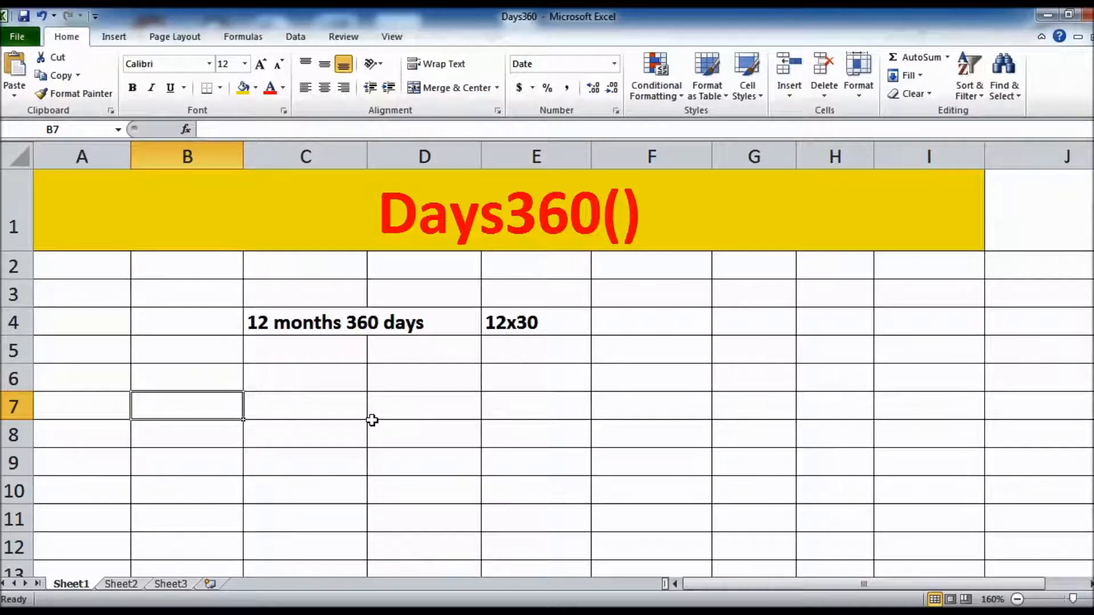
{"action": "type", "text": "joinin"}
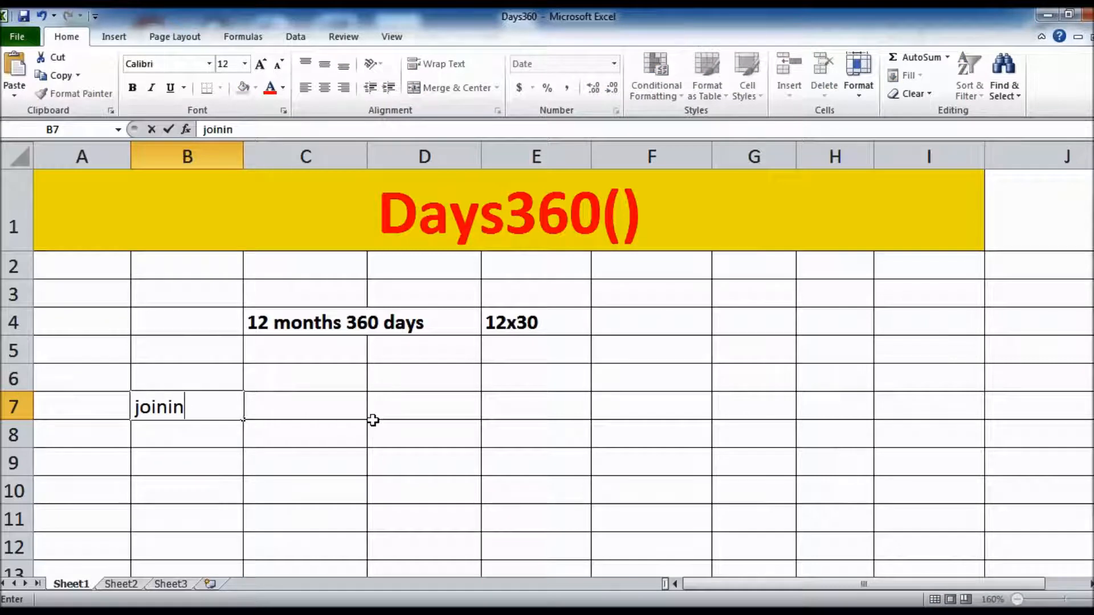
{"action": "type", "text": "g date"}
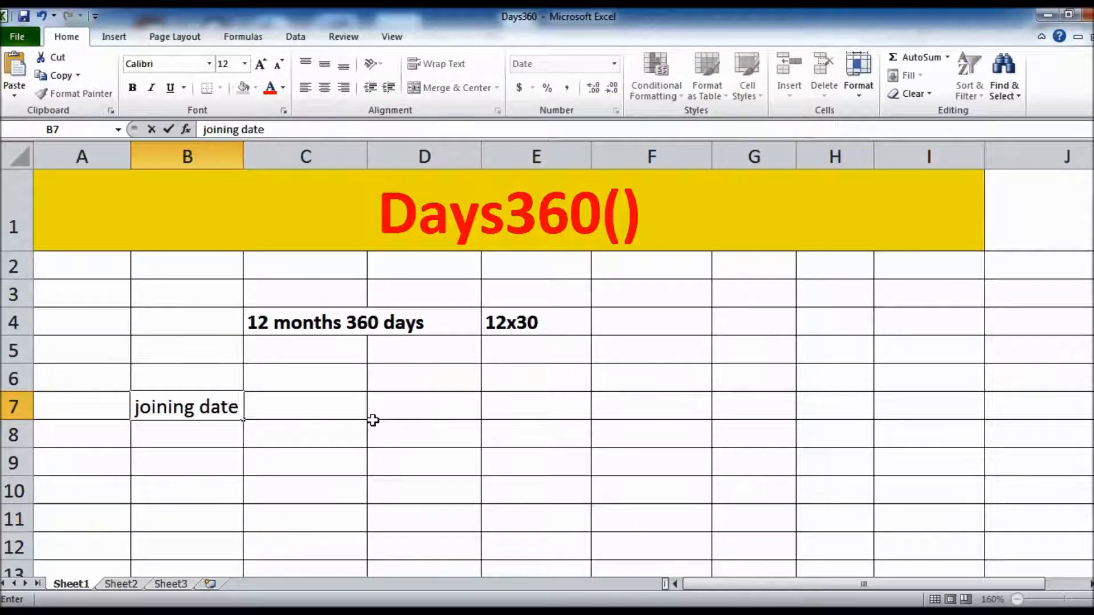
{"action": "key", "text": "Return"}
Enter the formula =date(1998,1,10) in cell B8 as the first joining date
{"action": "type", "text": "date"}
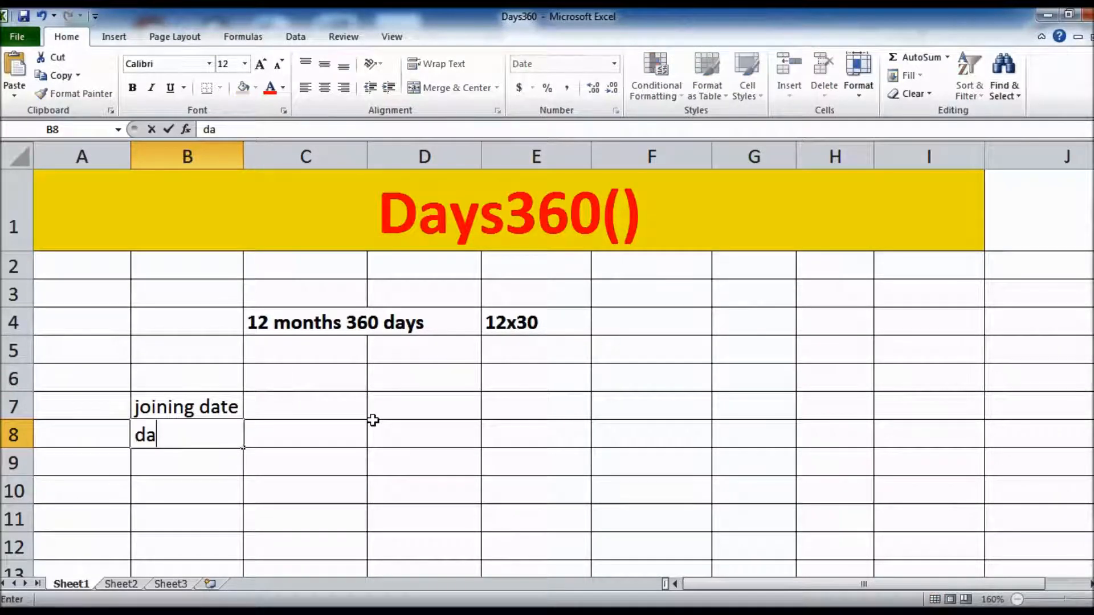
{"action": "key", "text": "BackSpace"}
{"action": "key", "text": "BackSpace"}
{"action": "key", "text": "BackSpace"}
{"action": "key", "text": "BackSpace"}
{"action": "type", "text": "=date"}
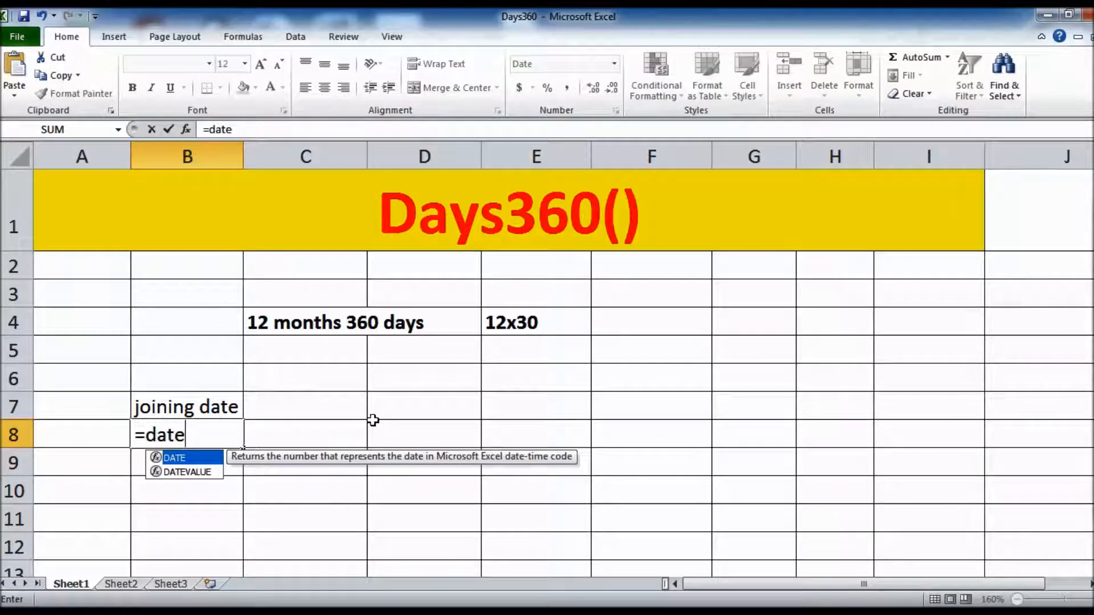
{"action": "type", "text": "(1998,1"}
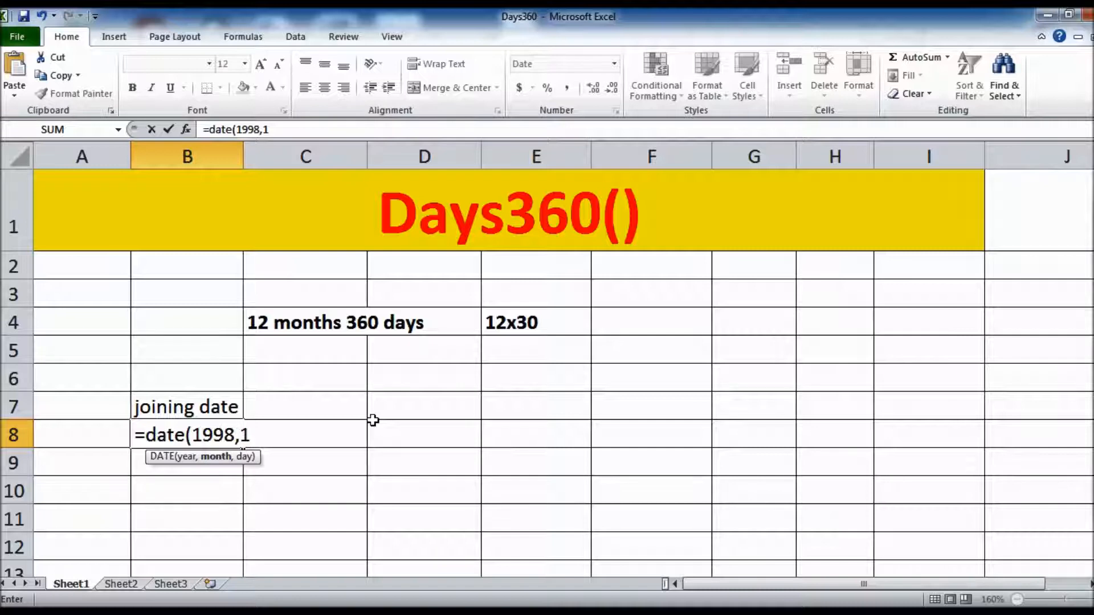
{"action": "type", "text": ",10)"}
{"action": "key", "text": "Return"}
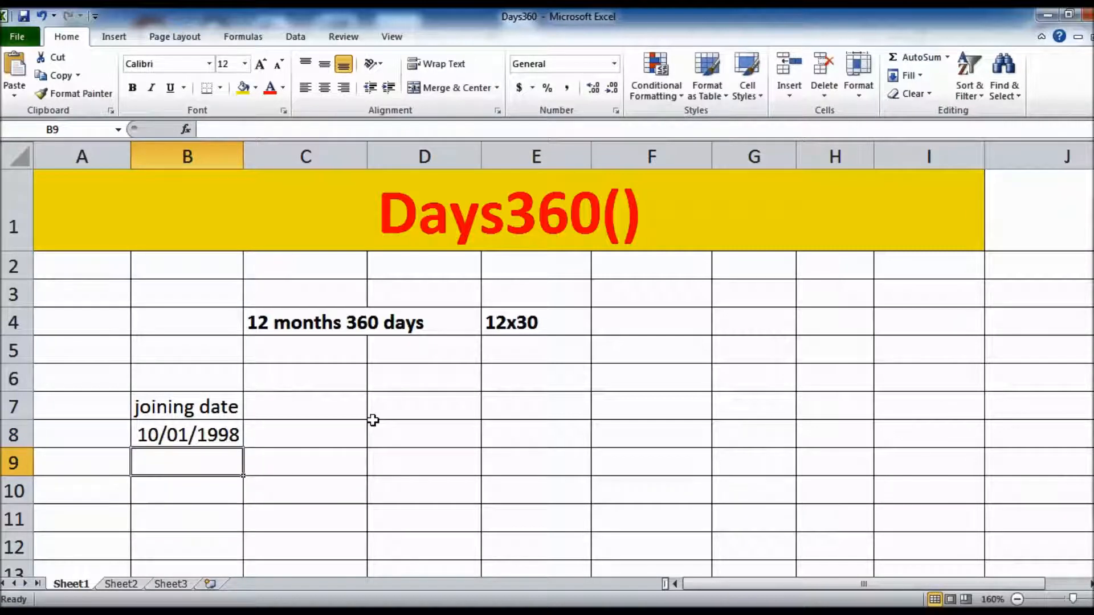
Widen column B slightly and color the "joining date" heading in B7 red
{"action": "left_click_drag", "start_coordinate": [243, 156], "coordinate": [258, 157]}
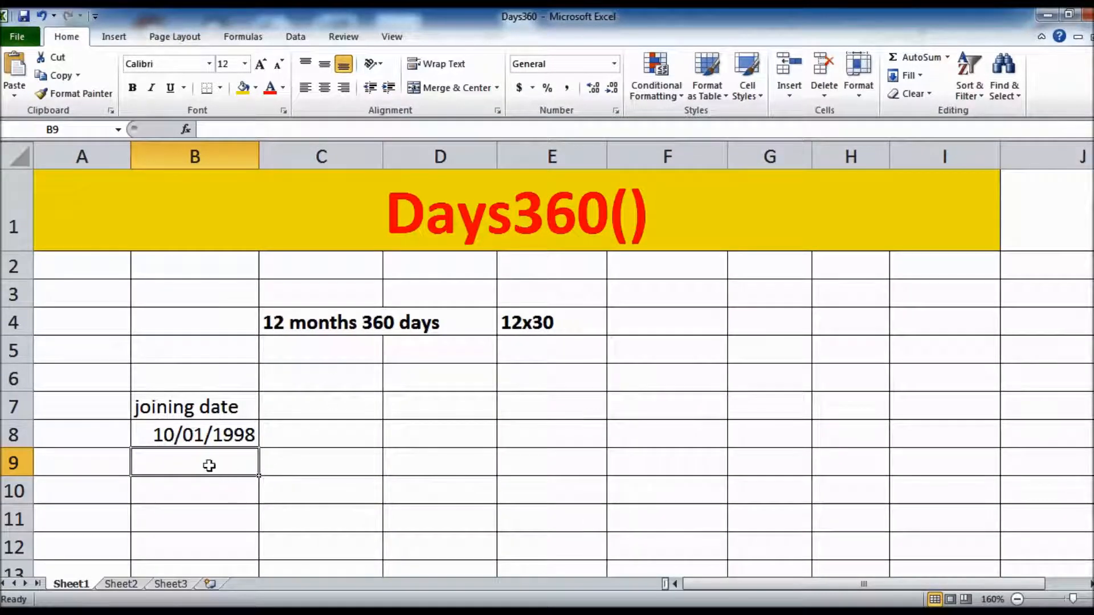
{"action": "left_click", "coordinate": [179, 409]}
{"action": "left_click", "coordinate": [270, 87]}
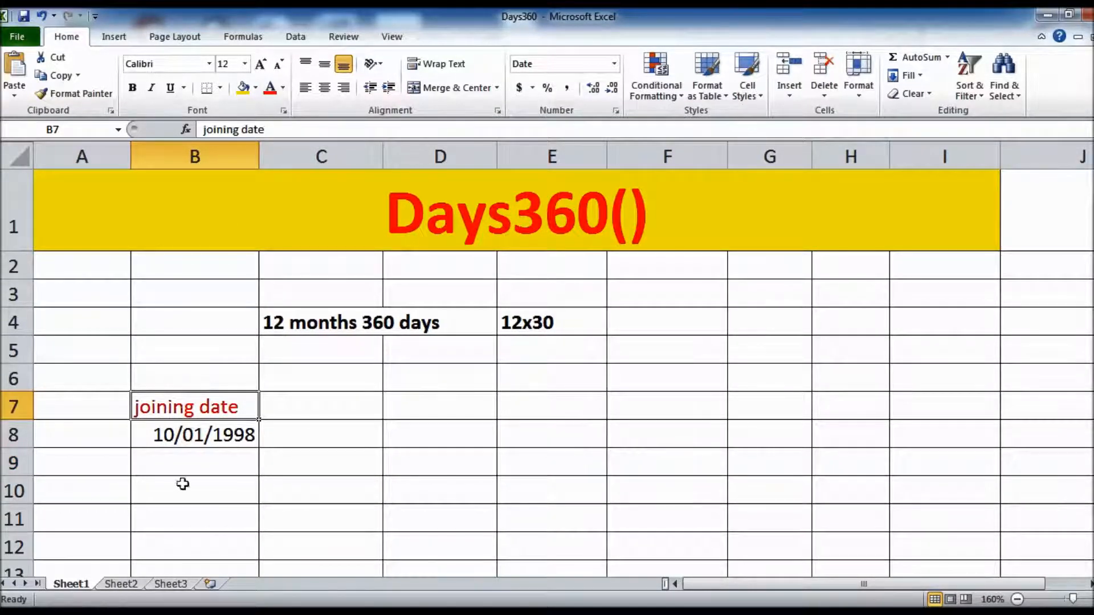
Make the text in cells C4 to E4 red and underlined
{"action": "left_click", "coordinate": [332, 323]}
{"action": "left_click_drag", "start_coordinate": [332, 323], "coordinate": [561, 325]}
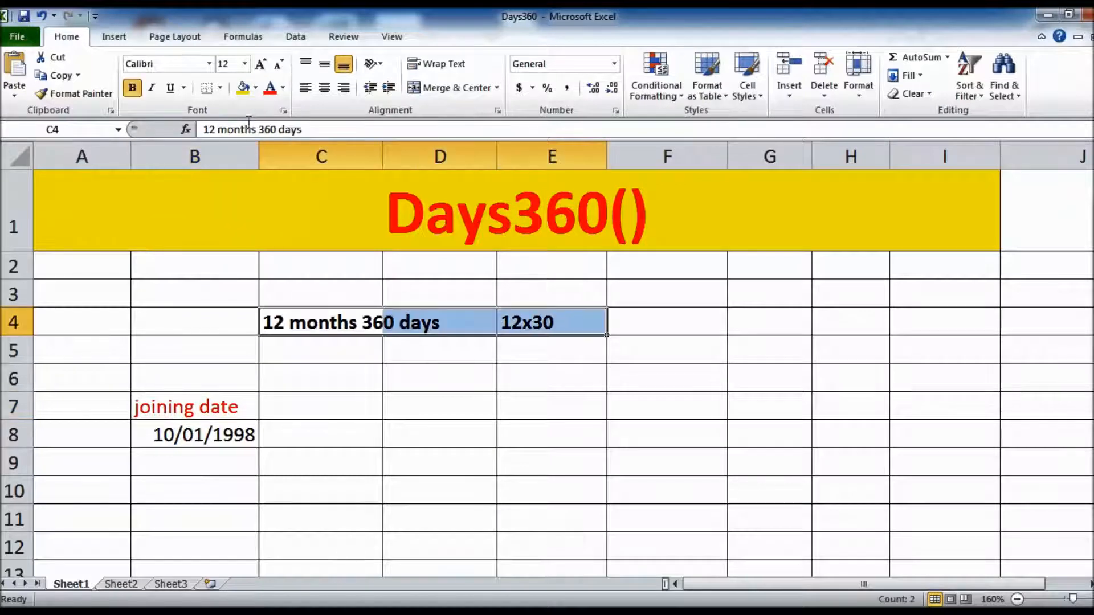
{"action": "left_click", "coordinate": [270, 87]}
{"action": "left_click", "coordinate": [169, 87]}
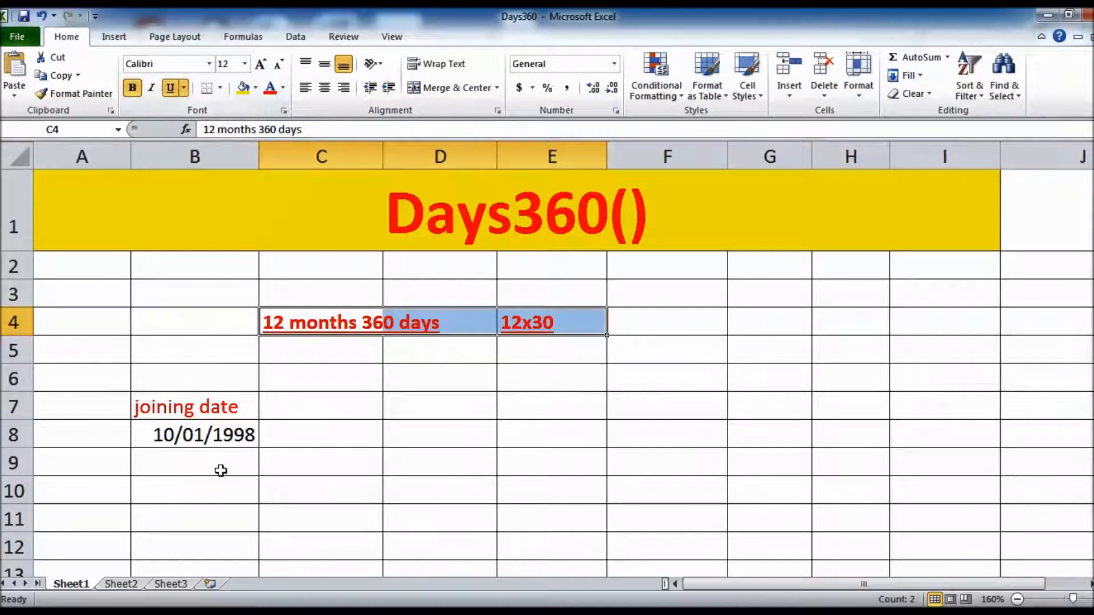
Begin a DATE formula in cell B9, up to its opening parenthesis, for the second joining date
{"action": "left_click", "coordinate": [238, 463]}
{"action": "type", "text": "date"}
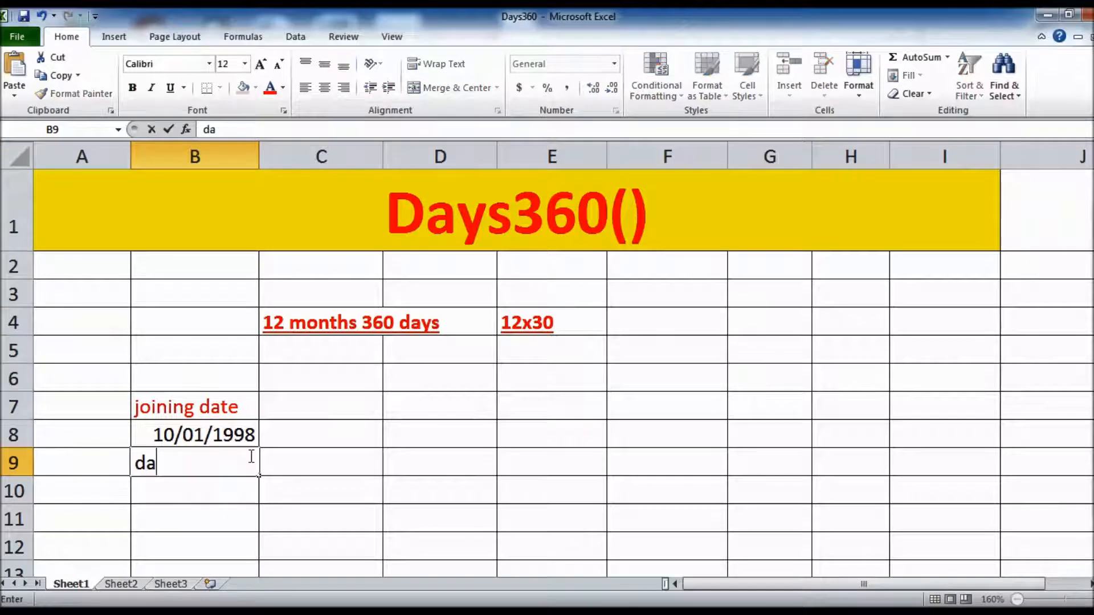
{"action": "key", "text": "BackSpace"}
{"action": "key", "text": "BackSpace"}
{"action": "key", "text": "BackSpace"}
{"action": "key", "text": "BackSpace"}
{"action": "type", "text": "=date"}
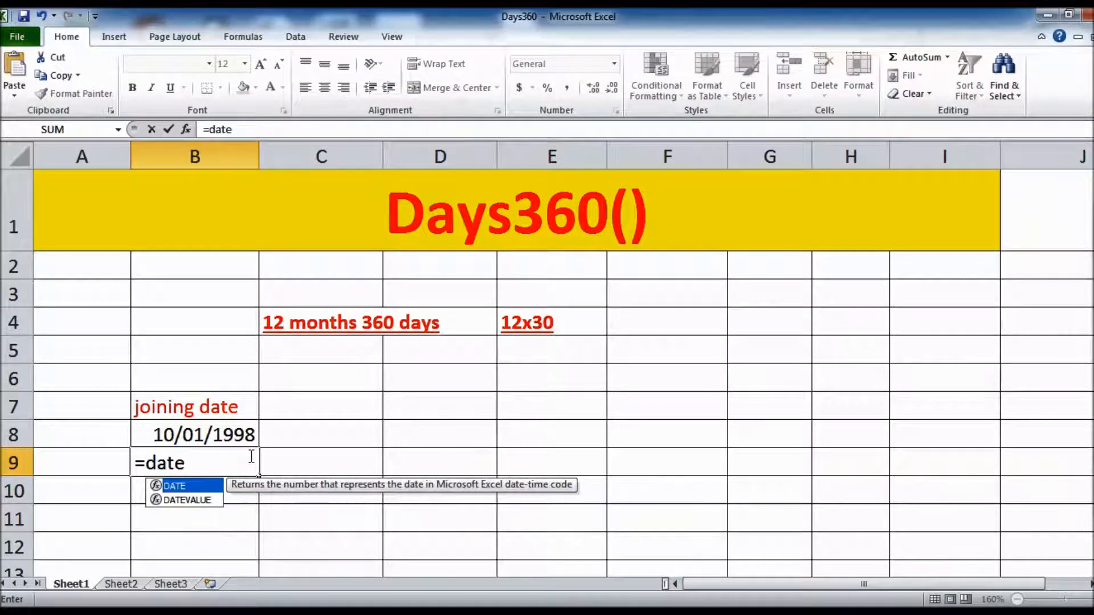
{"action": "type", "text": "("}
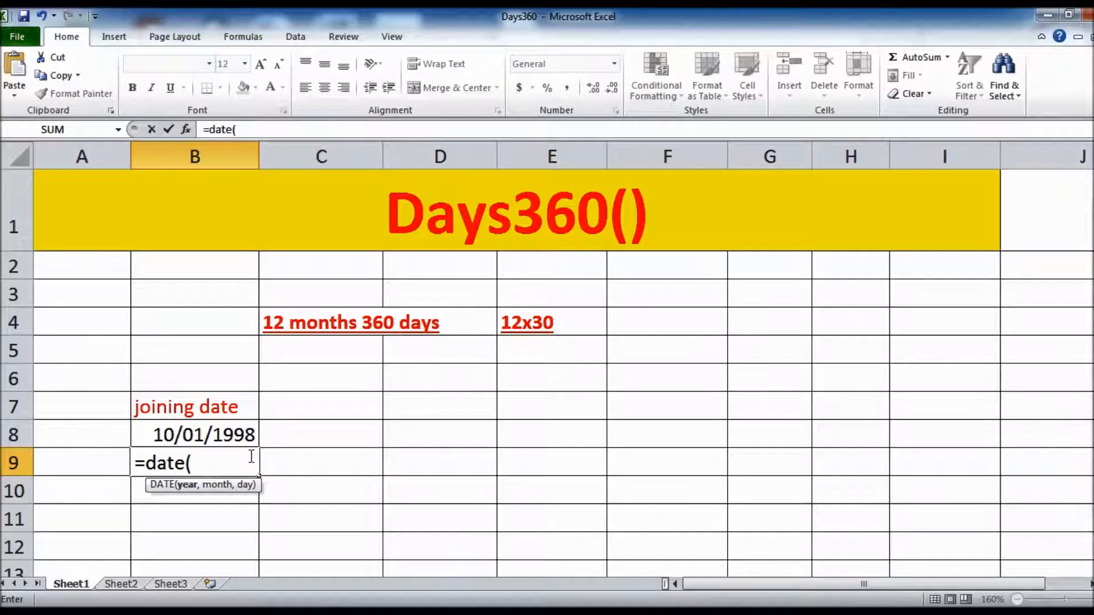
Try 8/3/1999 as the argument of the DATE formula in B9, and clear it back to the opening parenthesis
{"action": "type", "text": "8/3/19"}
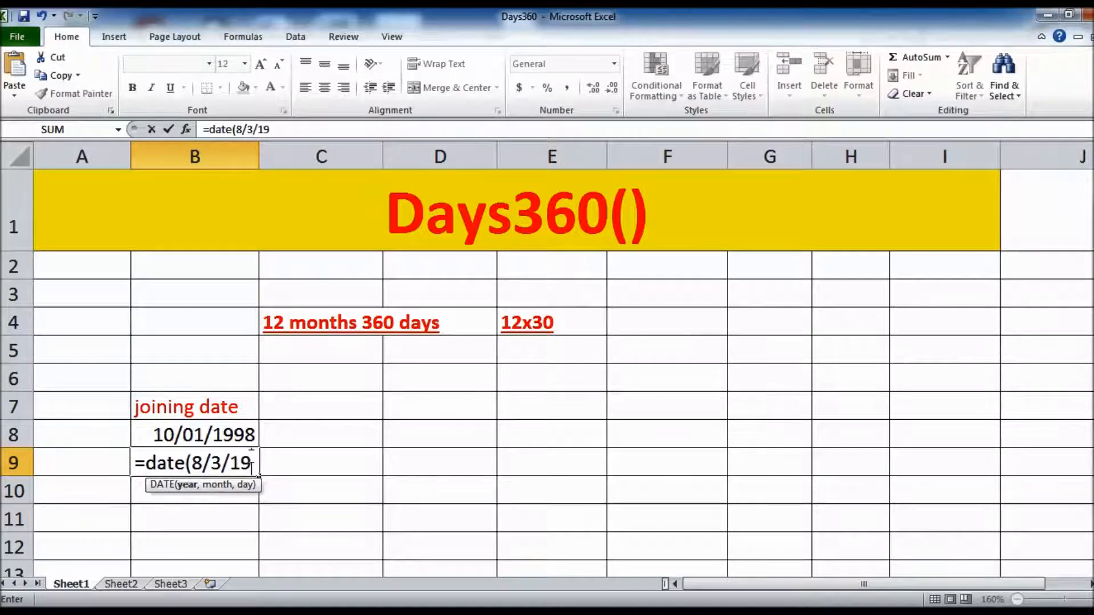
{"action": "type", "text": "99)"}
{"action": "key", "text": "Return"}
{"action": "key", "text": "Return"}
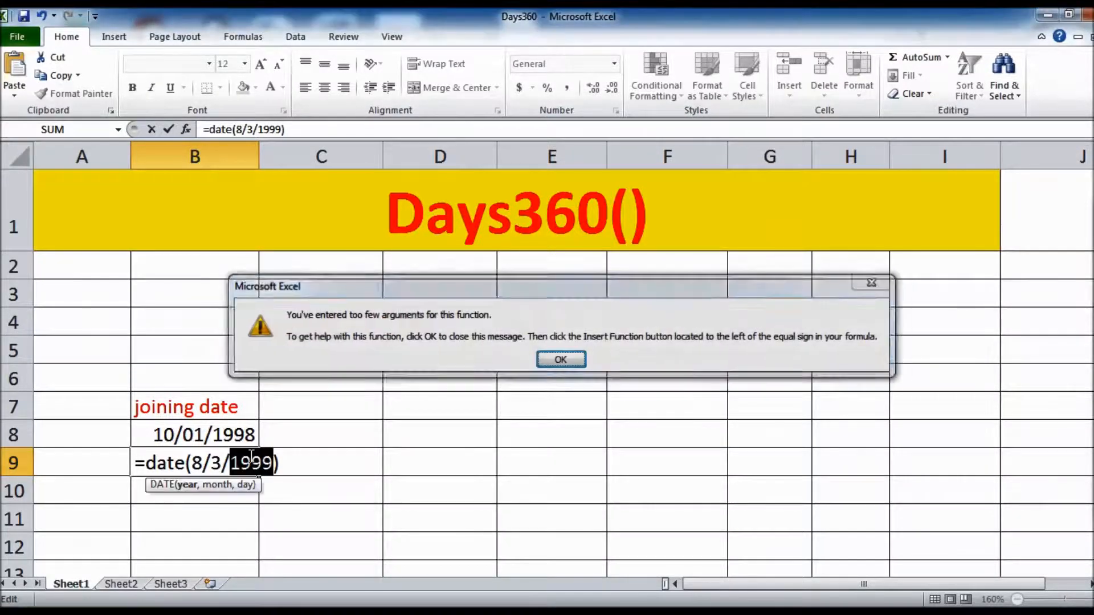
{"action": "left_click", "coordinate": [252, 456]}
{"action": "key", "text": "Left"}
{"action": "key", "text": "Left"}
{"action": "key", "text": "Left"}
{"action": "key", "text": "Left"}
{"action": "key", "text": "Left"}
{"action": "key", "text": "Left"}
{"action": "key", "text": "Left"}
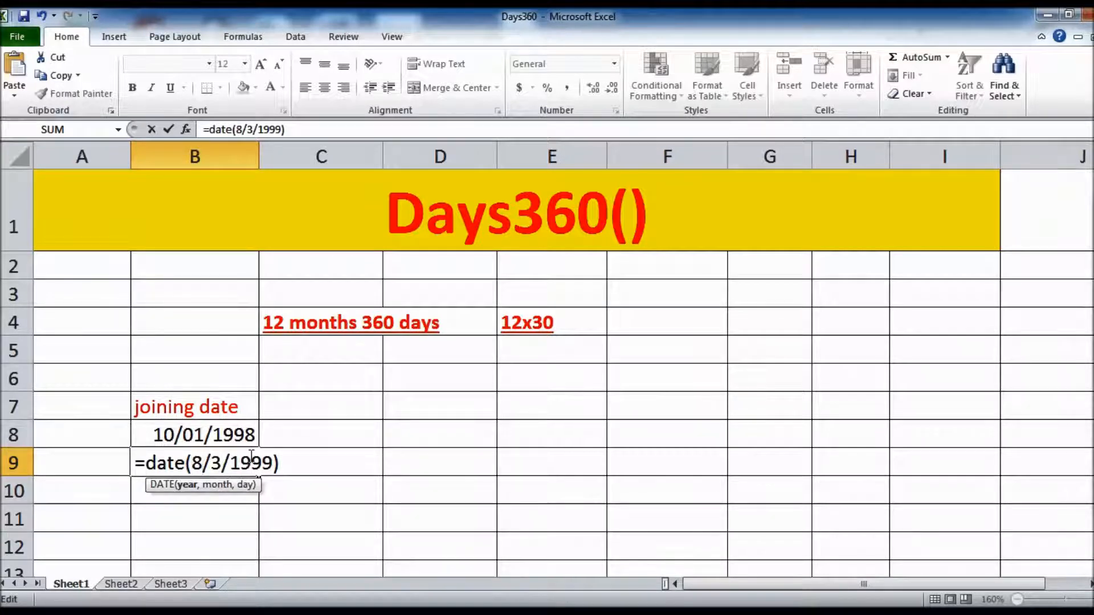
{"action": "type", "text": "\""}
{"action": "key", "text": "BackSpace"}
{"action": "key", "text": "BackSpace"}
{"action": "key", "text": "BackSpace"}
{"action": "key", "text": "BackSpace"}
{"action": "key", "text": "BackSpace"}
{"action": "key", "text": "BackSpace"}
{"action": "key", "text": "BackSpace"}
{"action": "key", "text": "BackSpace"}
{"action": "key", "text": "BackSpace"}
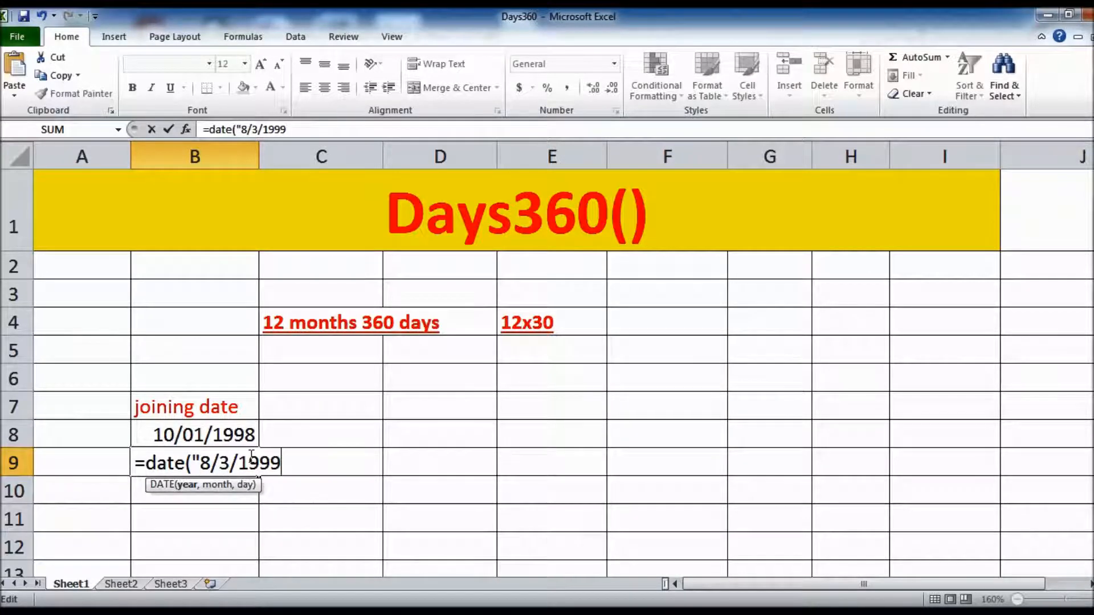
{"action": "key", "text": "BackSpace"}
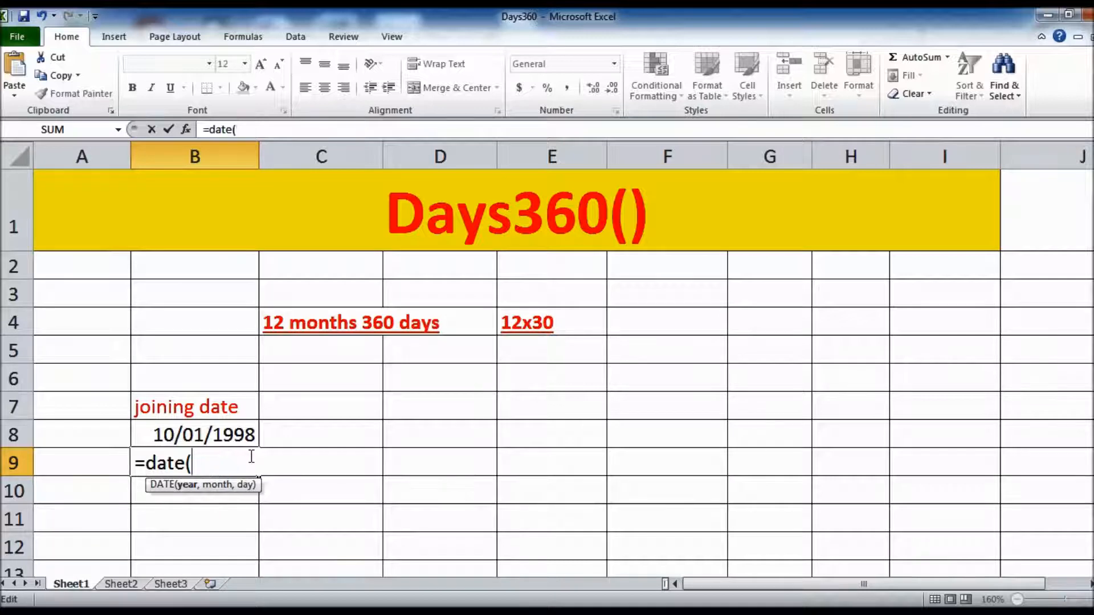
Complete the DATE formula in cell B9 with the arguments 1999,8,3
{"action": "type", "text": "1999"}
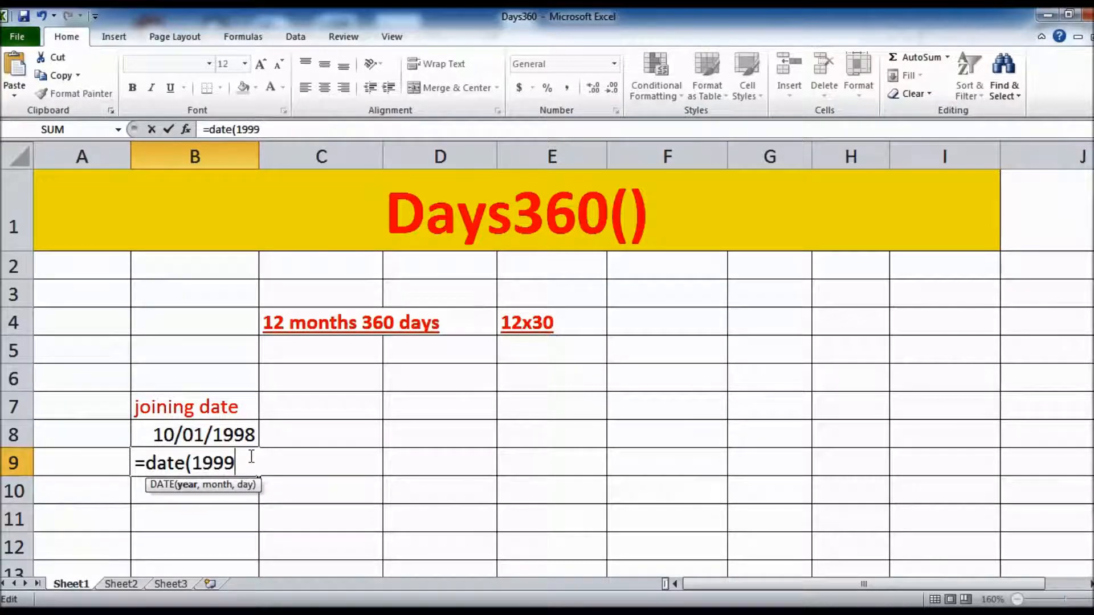
{"action": "type", "text": ",8,3)"}
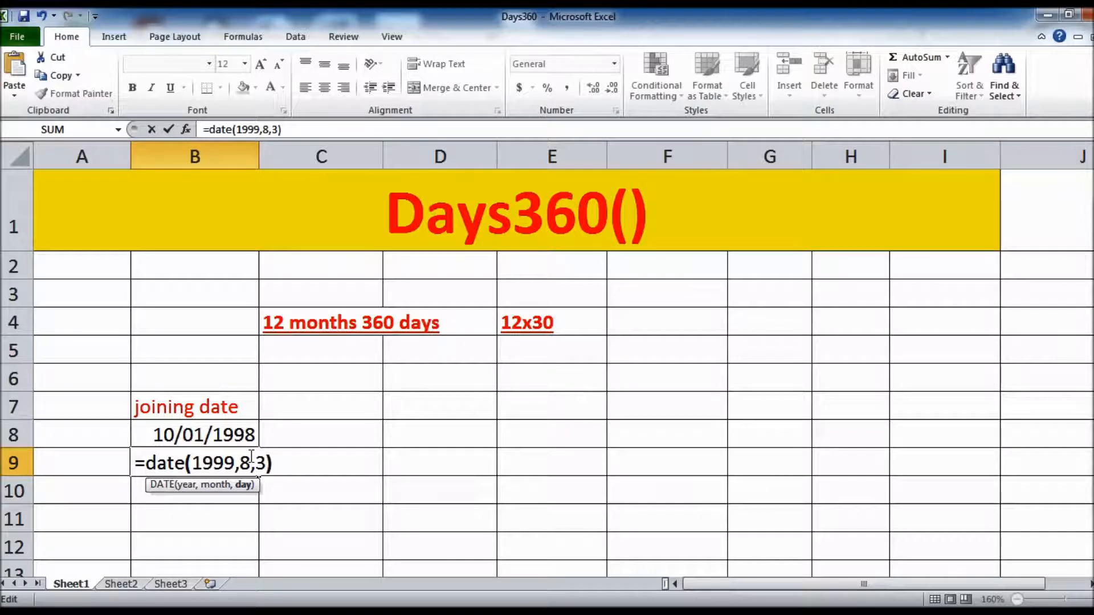
{"action": "key", "text": "Return"}
{"action": "left_click", "coordinate": [249, 455]}
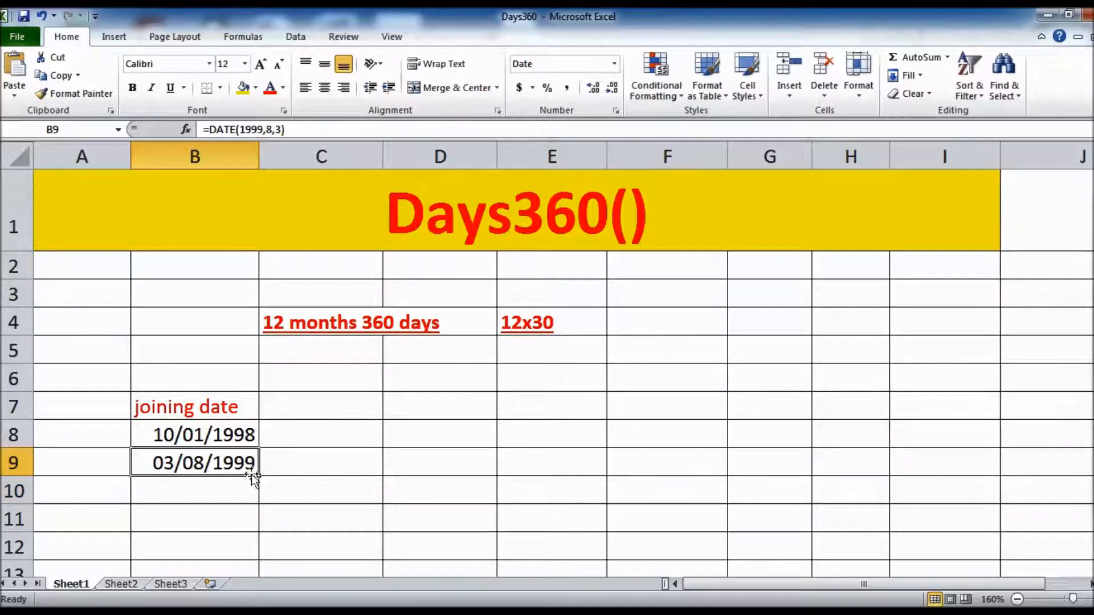
Enter the heading "end date" in cell C7, beside the joining date heading
{"action": "left_click", "coordinate": [325, 443]}
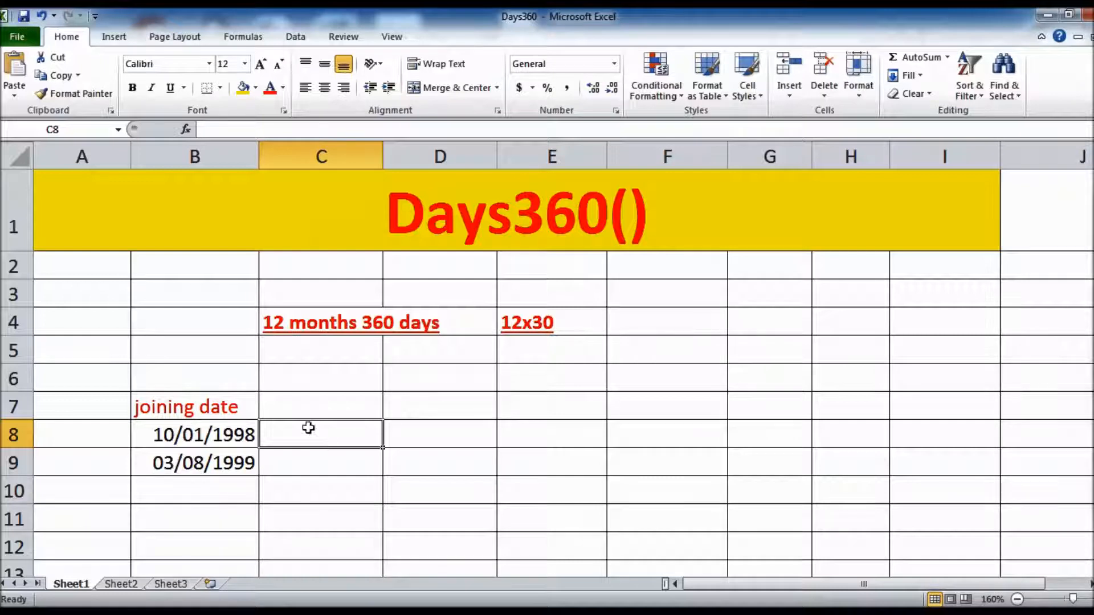
{"action": "left_click", "coordinate": [289, 410]}
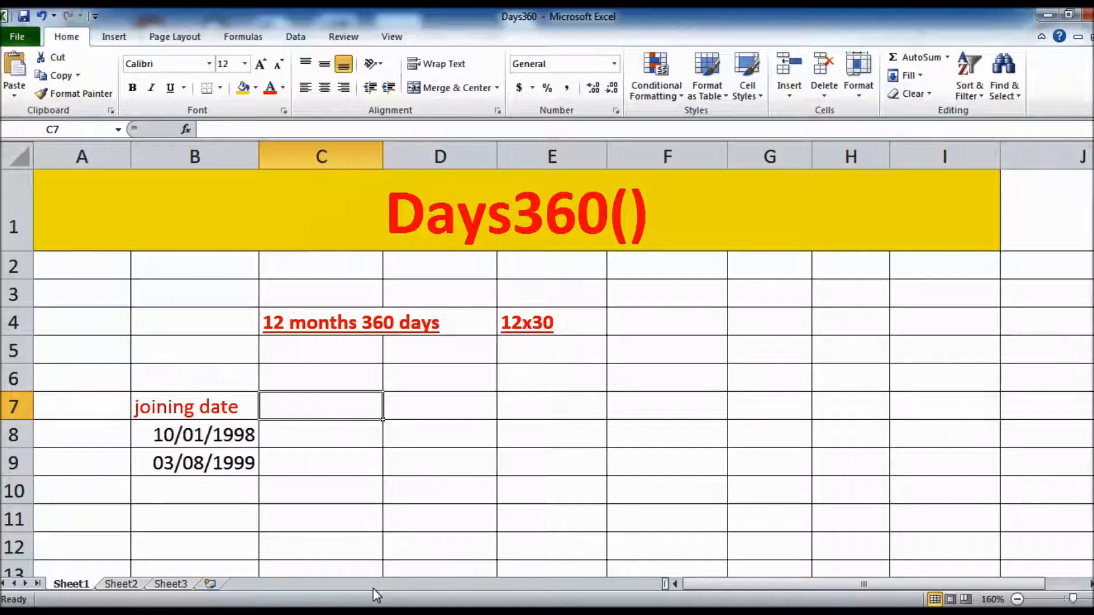
{"action": "type", "text": "e"}
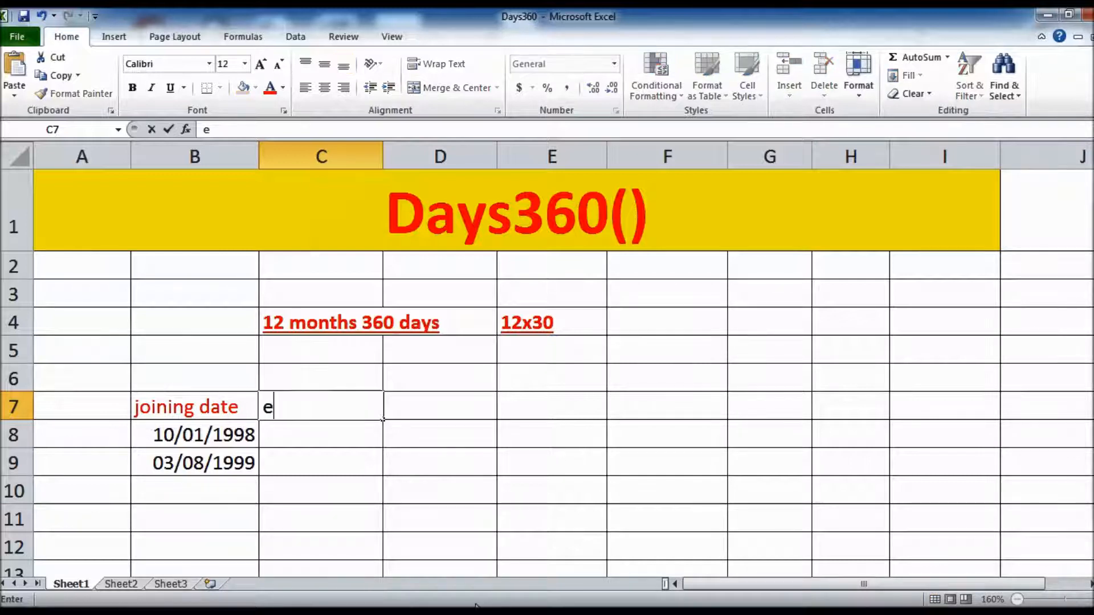
{"action": "type", "text": "nd date"}
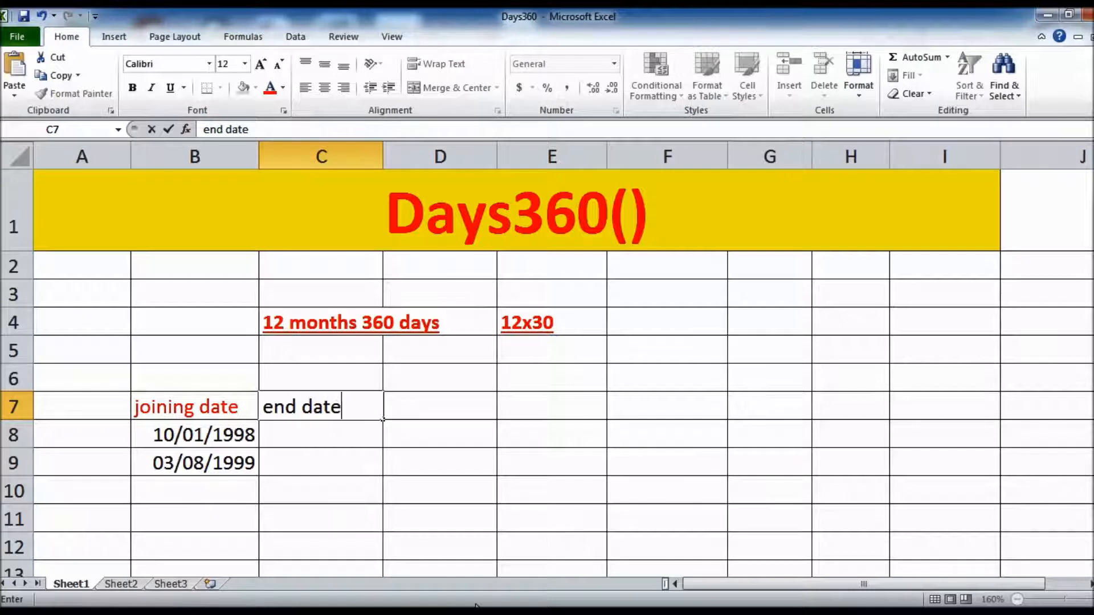
{"action": "key", "text": "Return"}
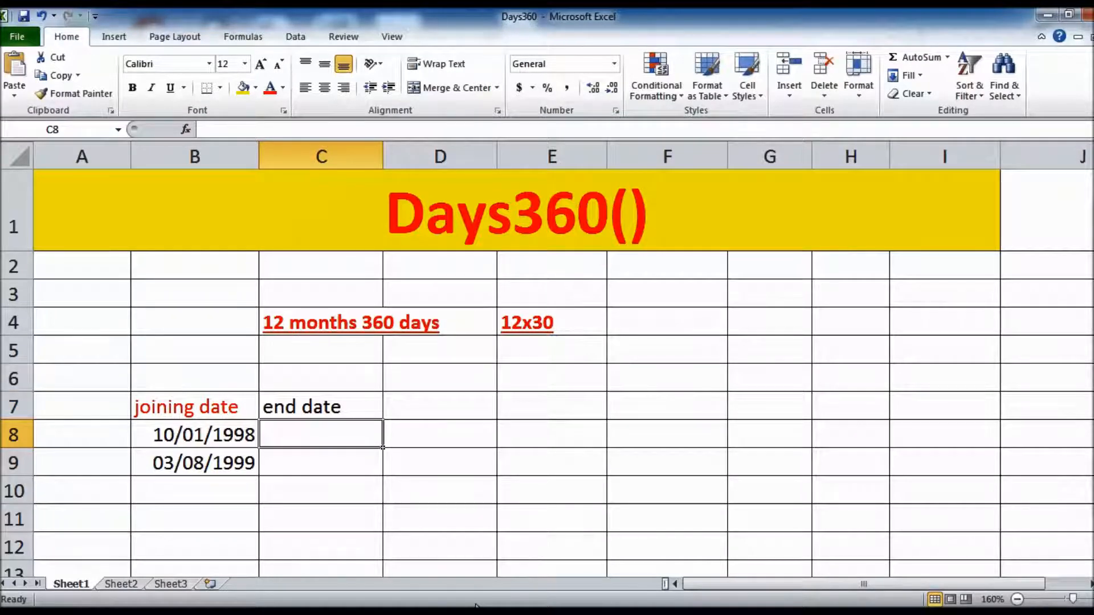
Enter a DATE formula in cell C8 with the arguments 2010,1,5 as the first end date
{"action": "type", "text": "=date"}
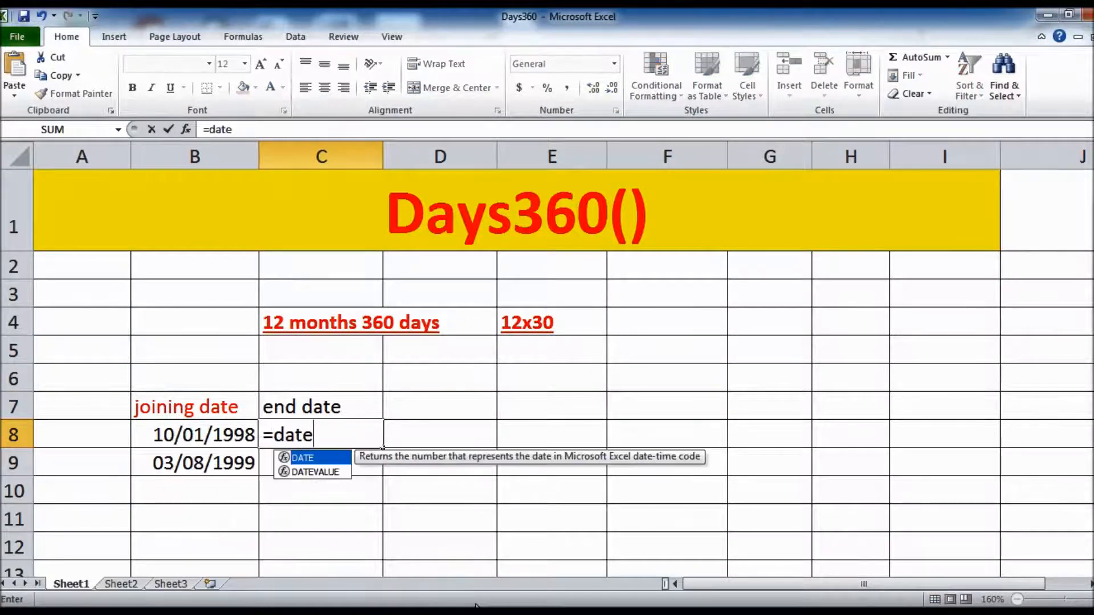
{"action": "key", "text": "Tab"}
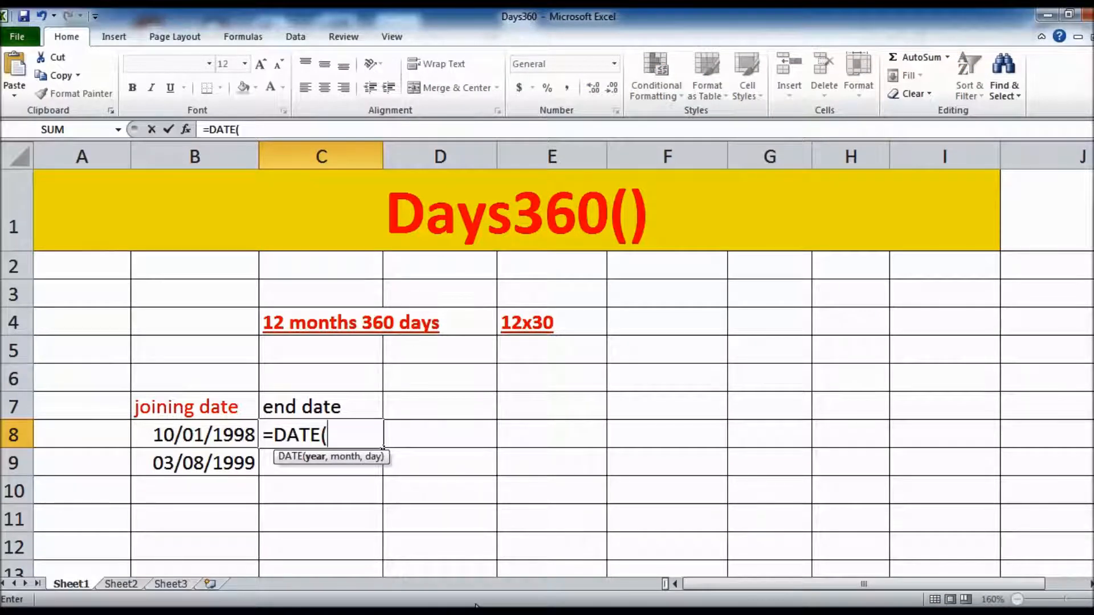
{"action": "type", "text": "2021"}
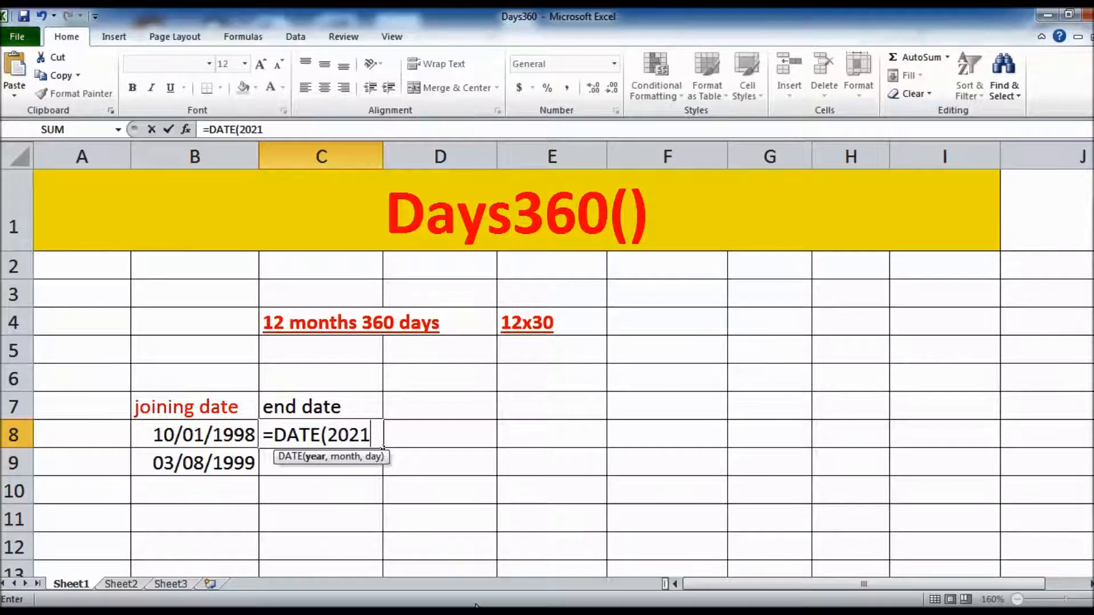
{"action": "key", "text": "BackSpace"}
{"action": "key", "text": "BackSpace"}
{"action": "type", "text": "10,"}
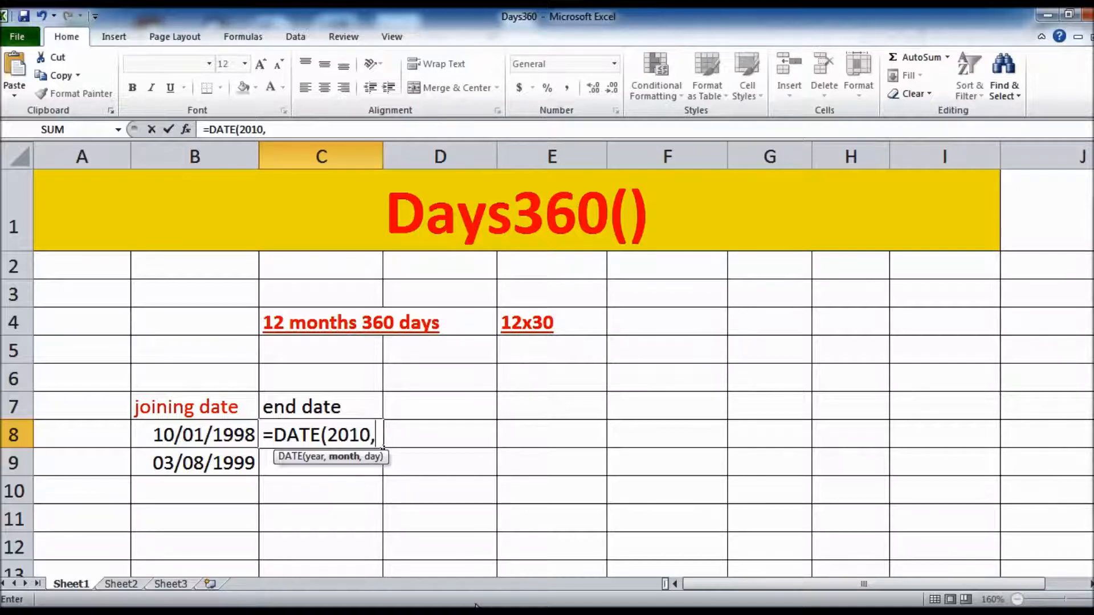
{"action": "type", "text": "1,5"}
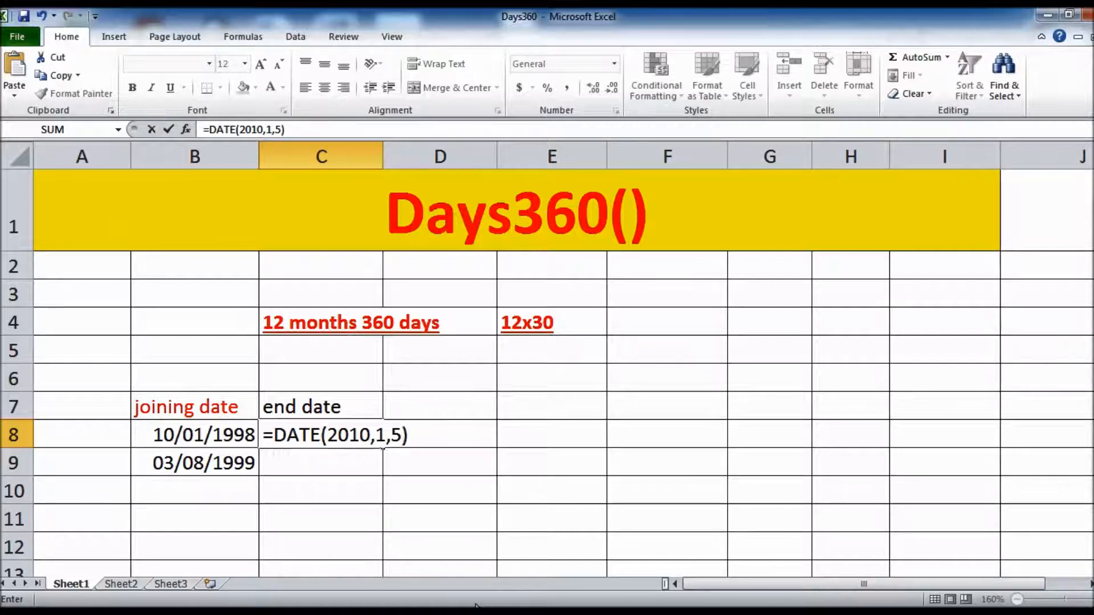
{"action": "key", "text": "Return"}
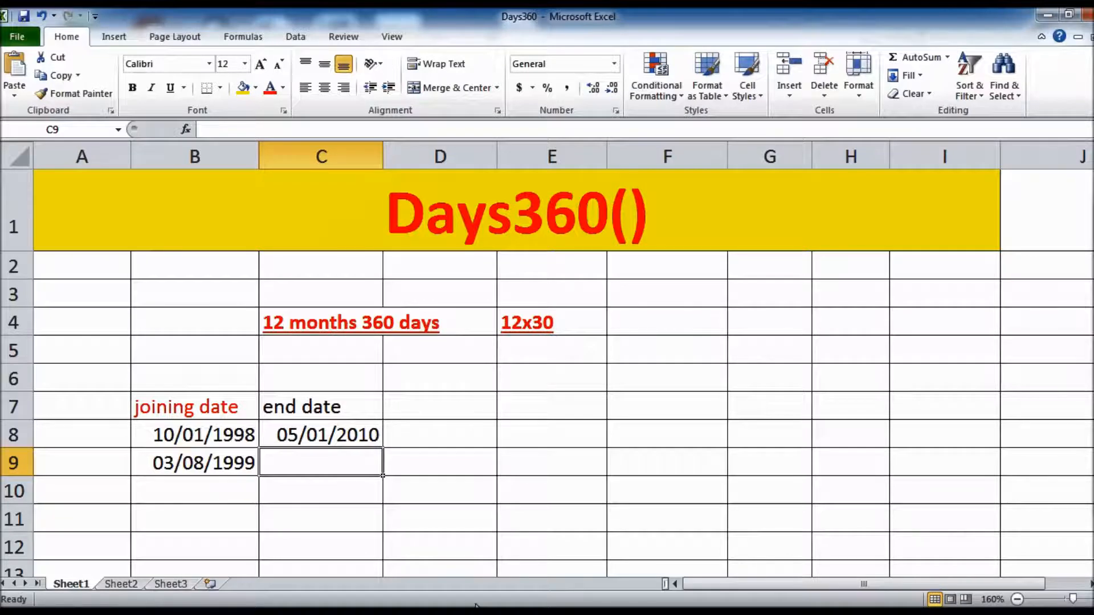
Enter a DATE formula in cell C9 with the arguments 2020,4,20 as the second end date
{"action": "type", "text": "=date"}
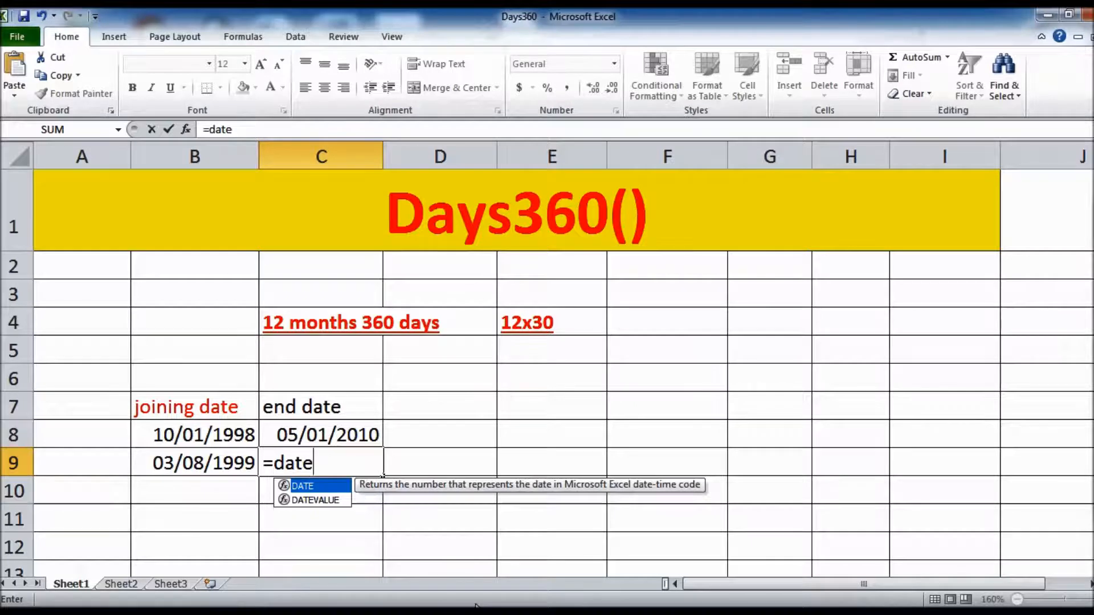
{"action": "key", "text": "Tab"}
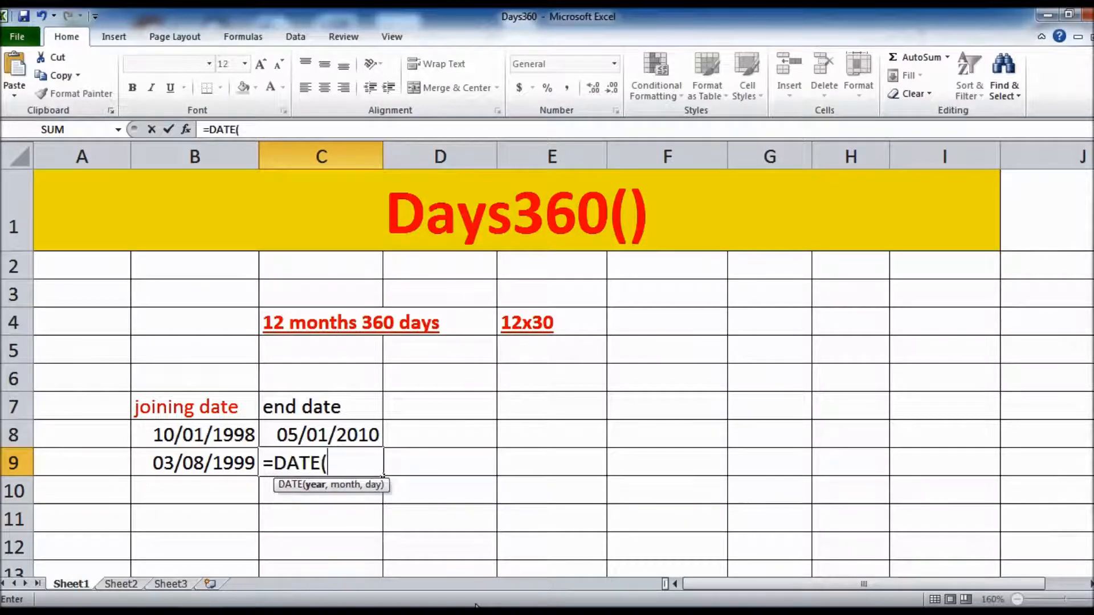
{"action": "type", "text": "2020"}
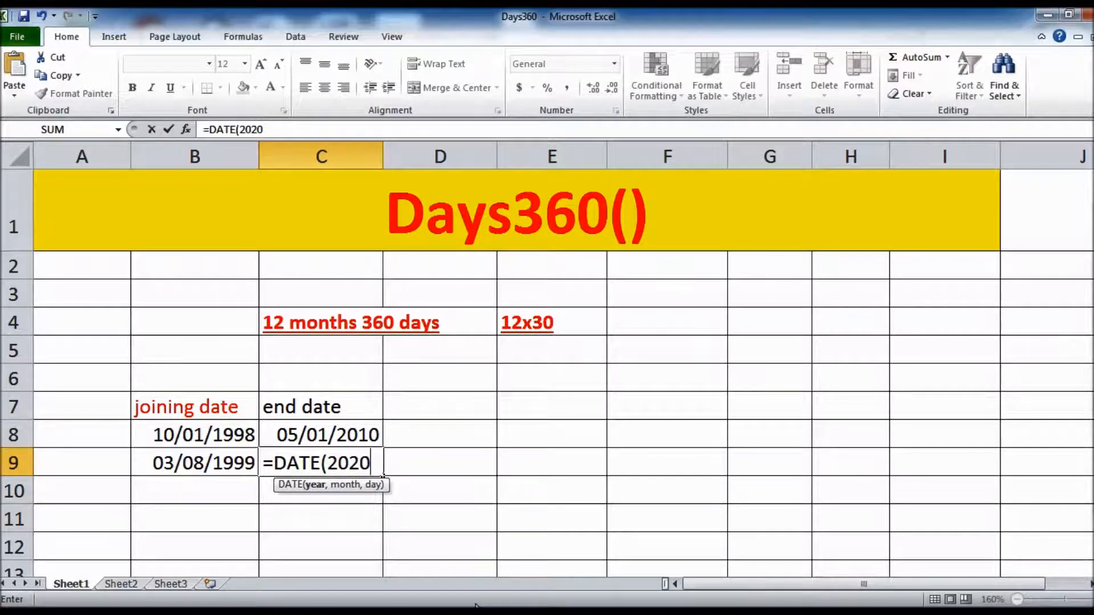
{"action": "type", "text": ",4"}
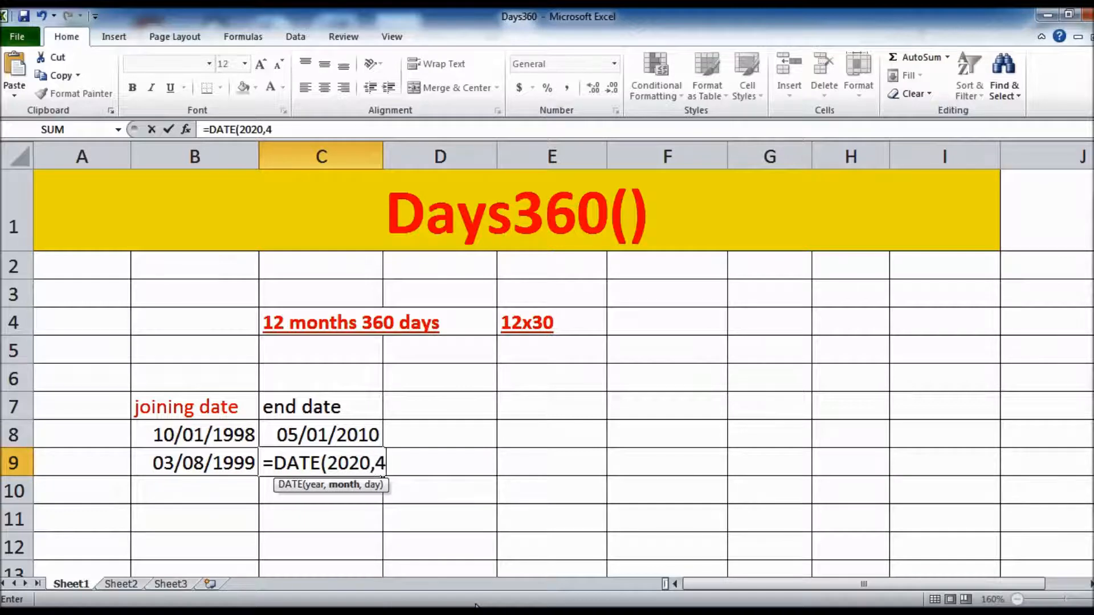
{"action": "type", "text": ",20"}
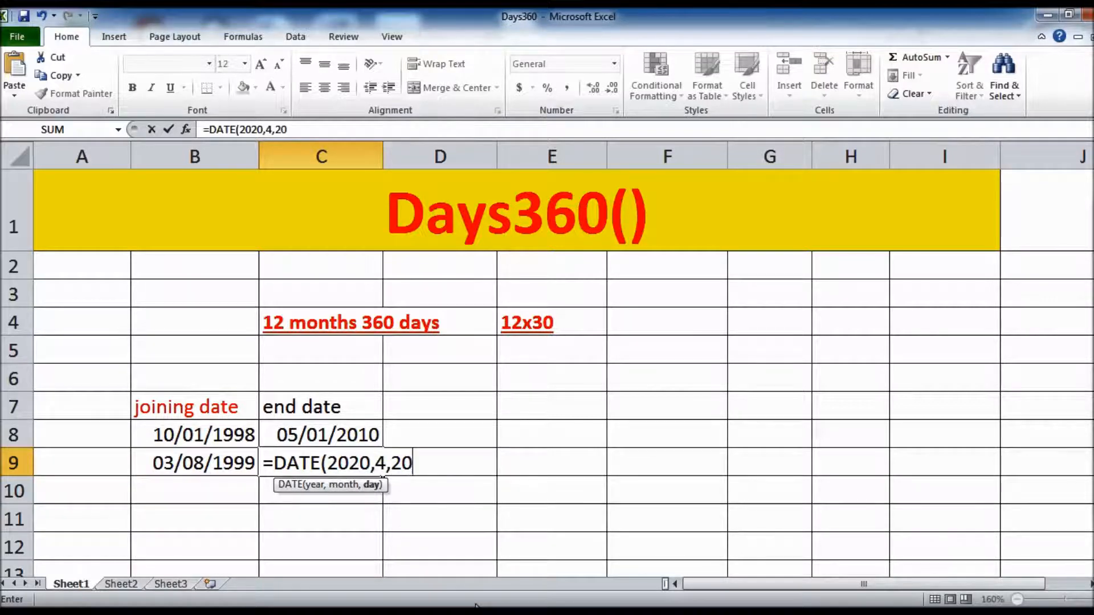
{"action": "type", "text": ")"}
{"action": "key", "text": "Return"}
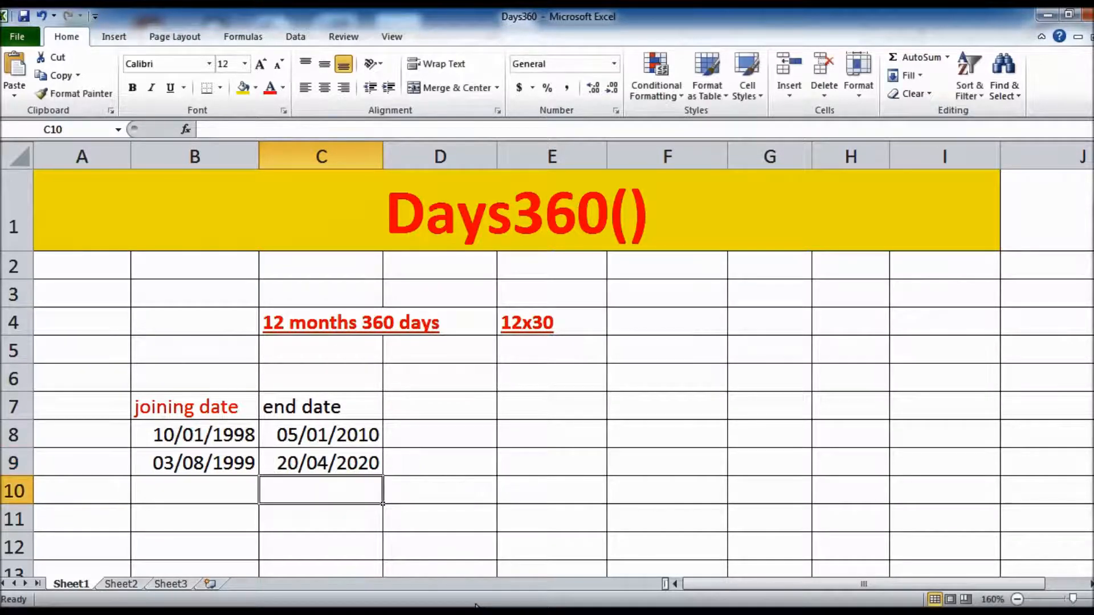
Make the end date heading in cell C7 red
{"action": "left_click", "coordinate": [283, 407]}
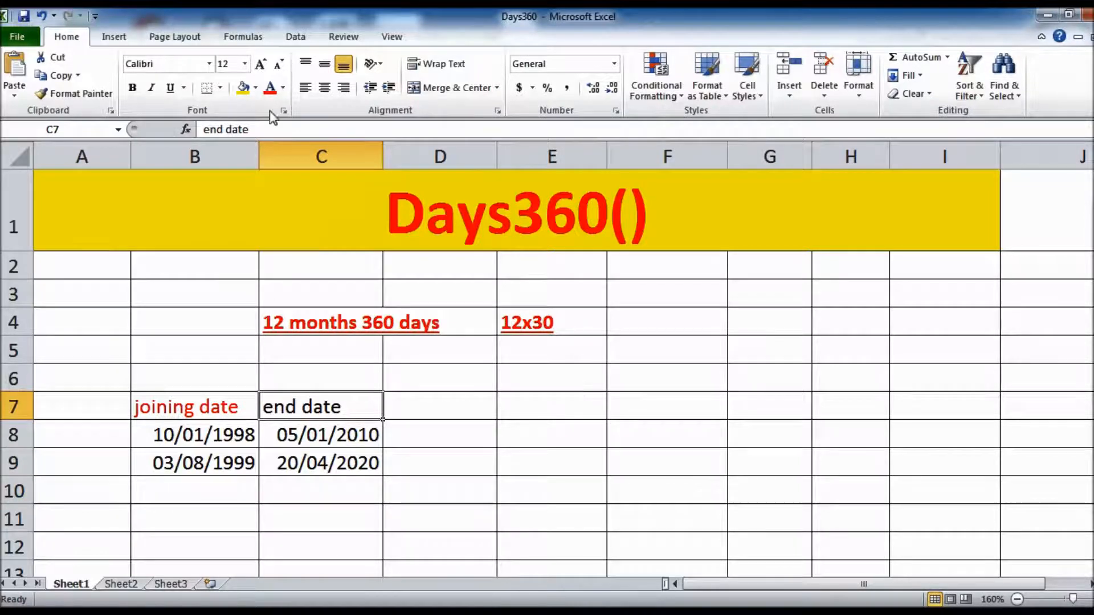
Enter the heading "diff on 360 days" in cell D7 and fit column D's width to it
{"action": "left_click", "coordinate": [457, 402]}
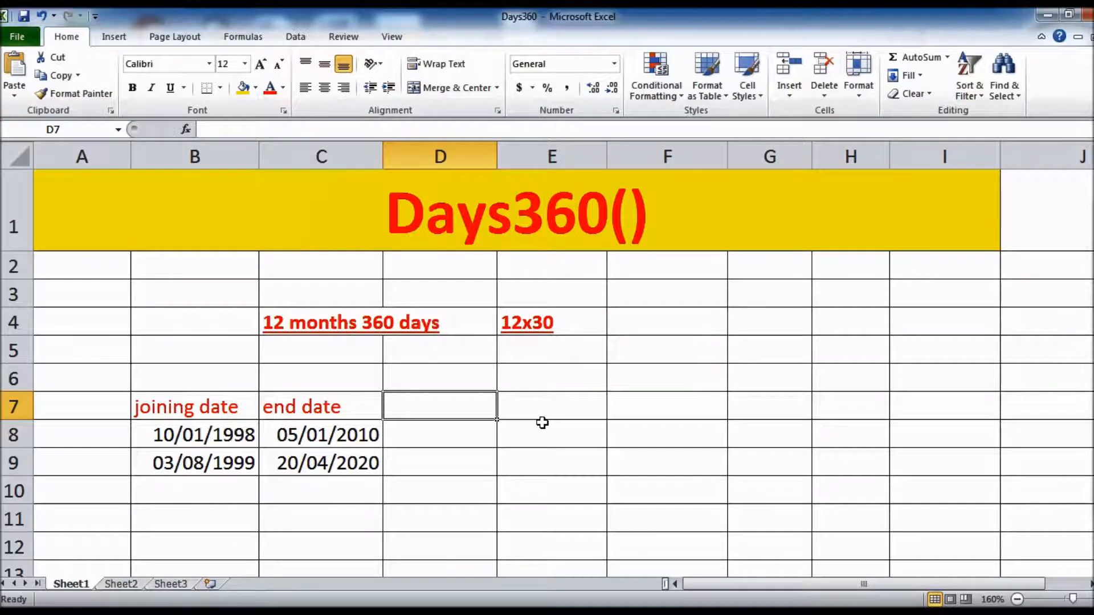
{"action": "type", "text": "diff"}
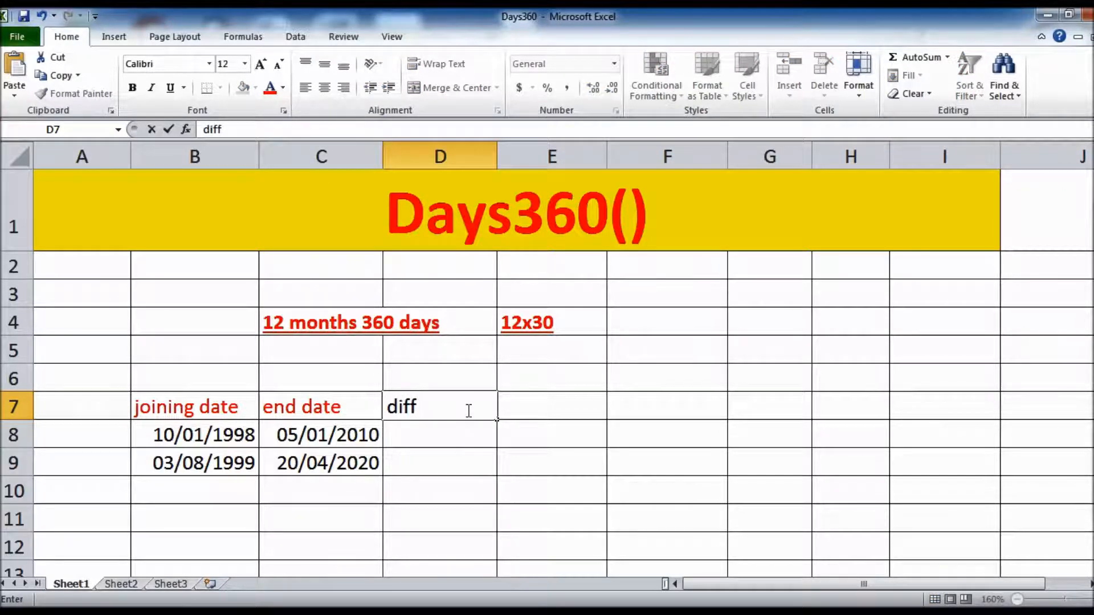
{"action": "type", "text": " on 360 days"}
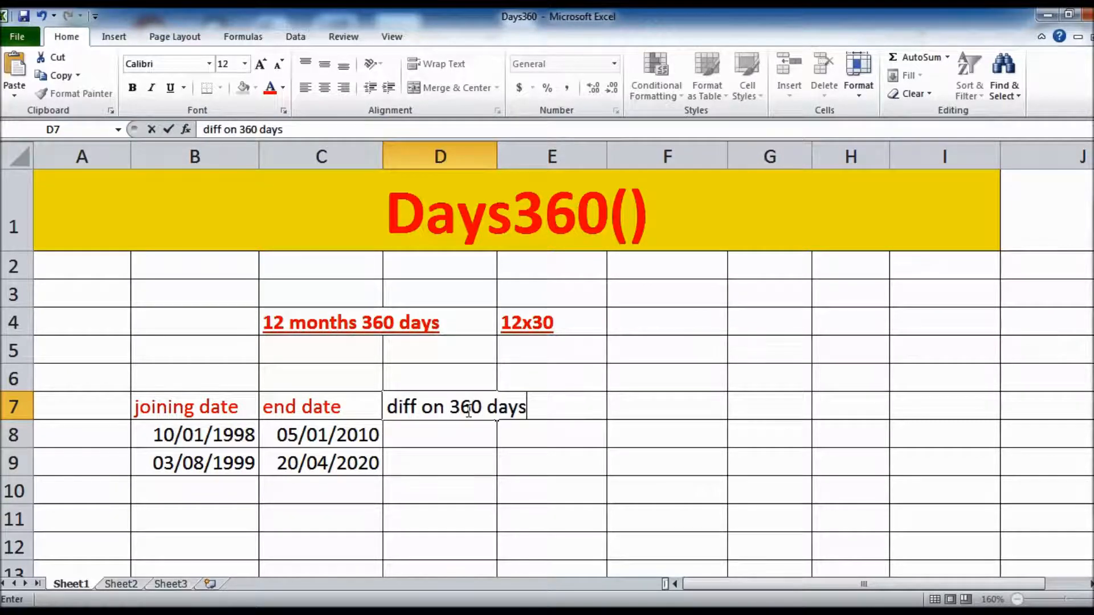
{"action": "key", "text": "Return"}
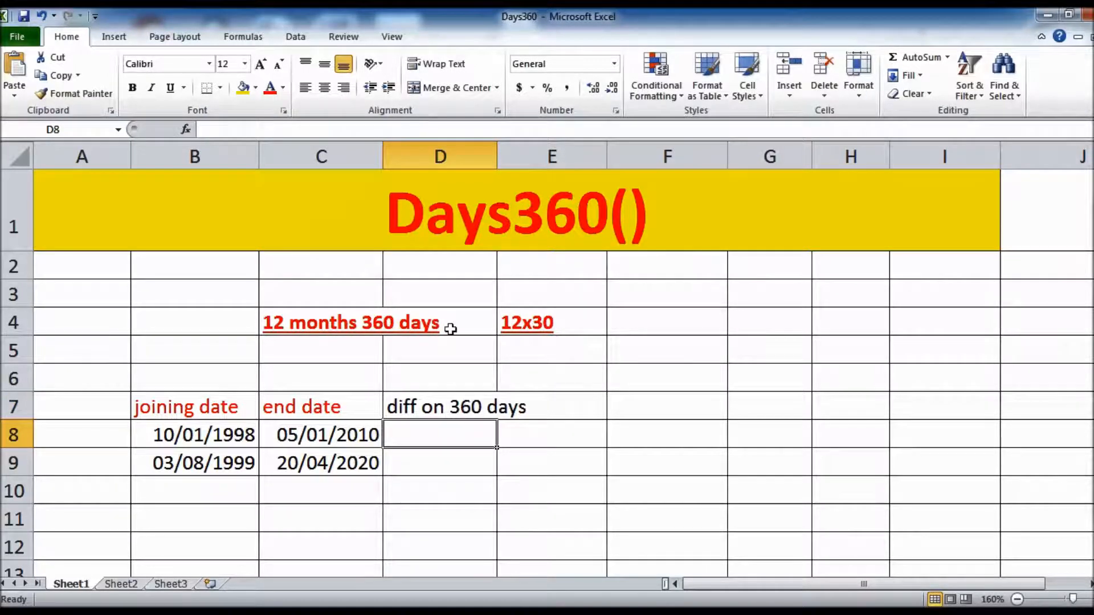
{"action": "double_click", "coordinate": [497, 155]}
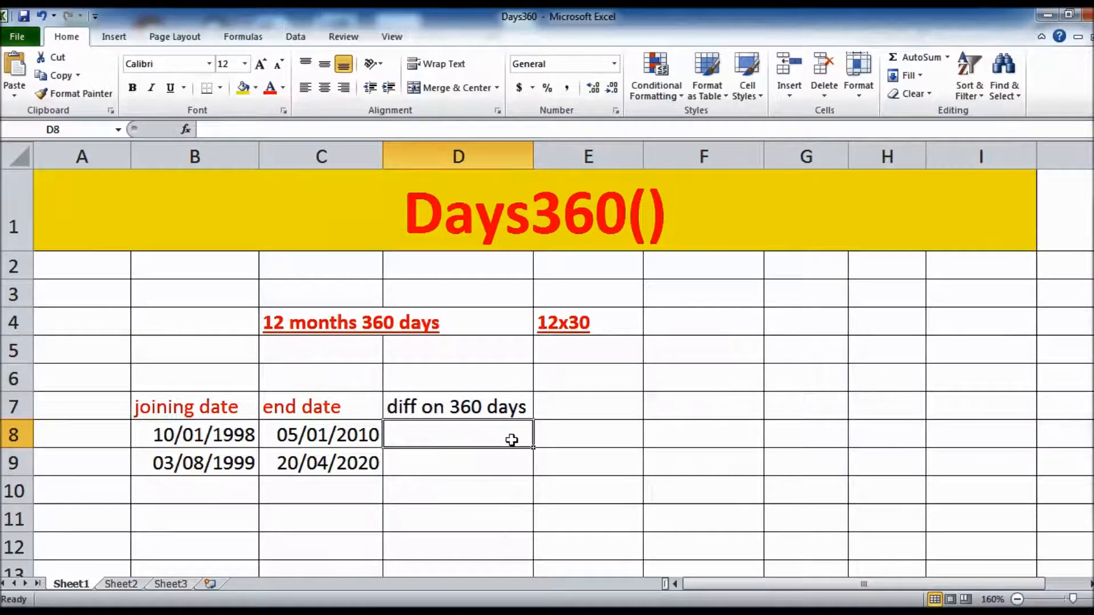
Begin a DAYS360 formula in cell D8, up to its opening parenthesis
{"action": "type", "text": "="}
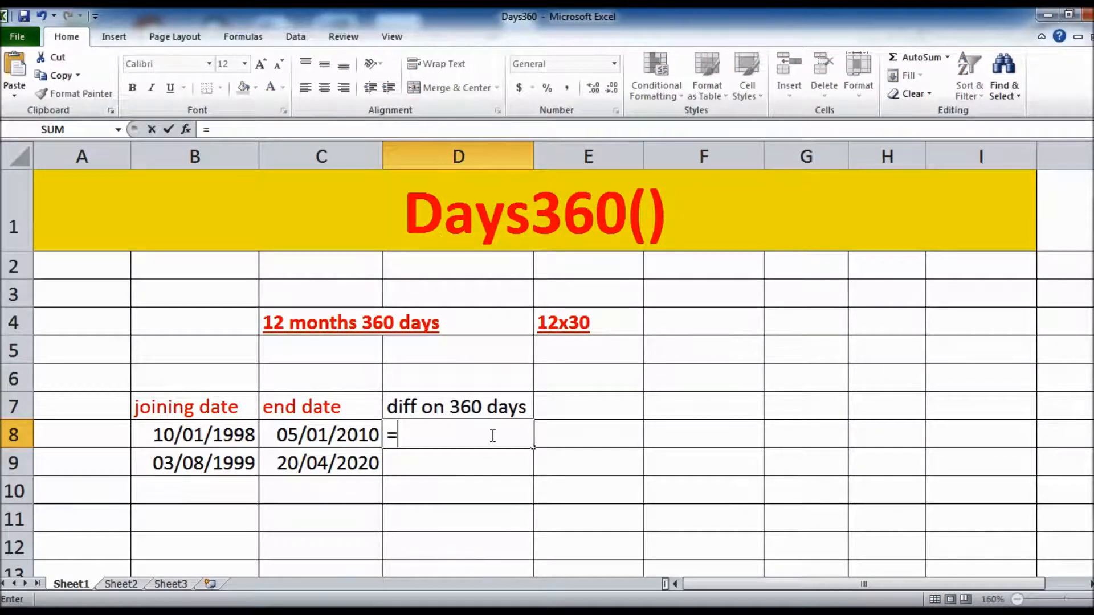
{"action": "type", "text": "da"}
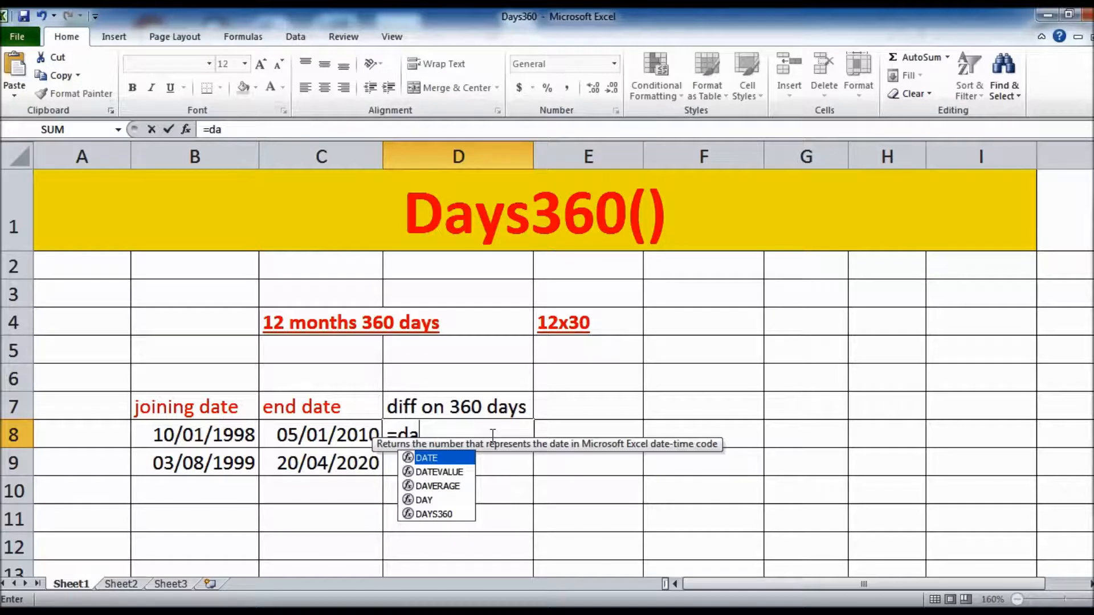
{"action": "key", "text": "Down"}
{"action": "key", "text": "Down"}
{"action": "key", "text": "Down"}
{"action": "key", "text": "Down"}
{"action": "key", "text": "Tab"}
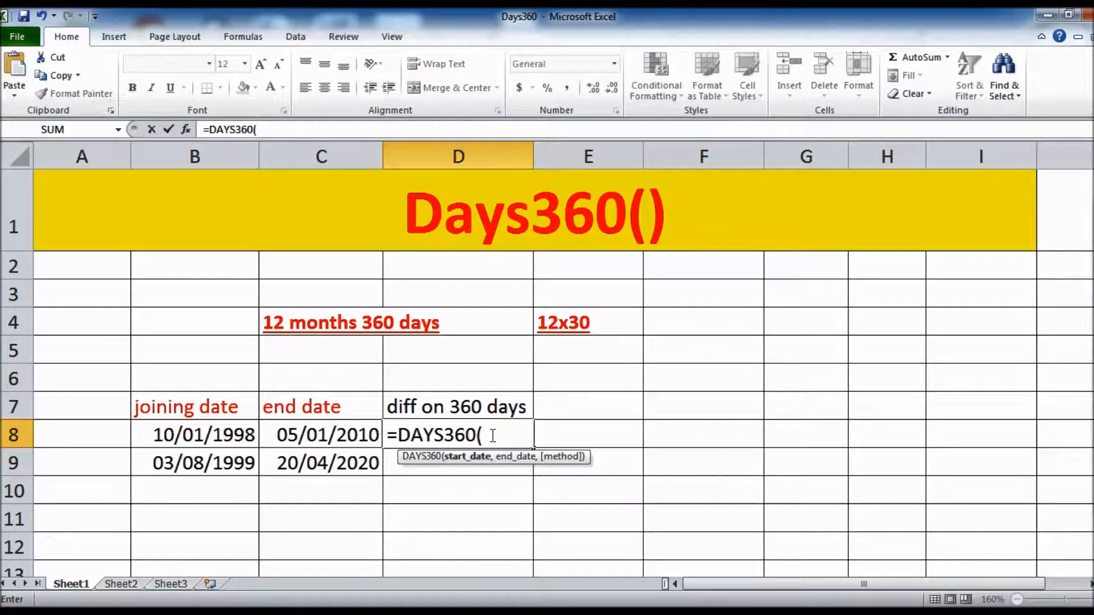
Complete the DAYS360 formula in D8 with start date B8, end date C8 and the FALSE (U.S. NASD) method
{"action": "left_click", "coordinate": [221, 436]}
{"action": "type", "text": ","}
{"action": "left_click", "coordinate": [357, 435]}
{"action": "type", "text": ",FALSE"}
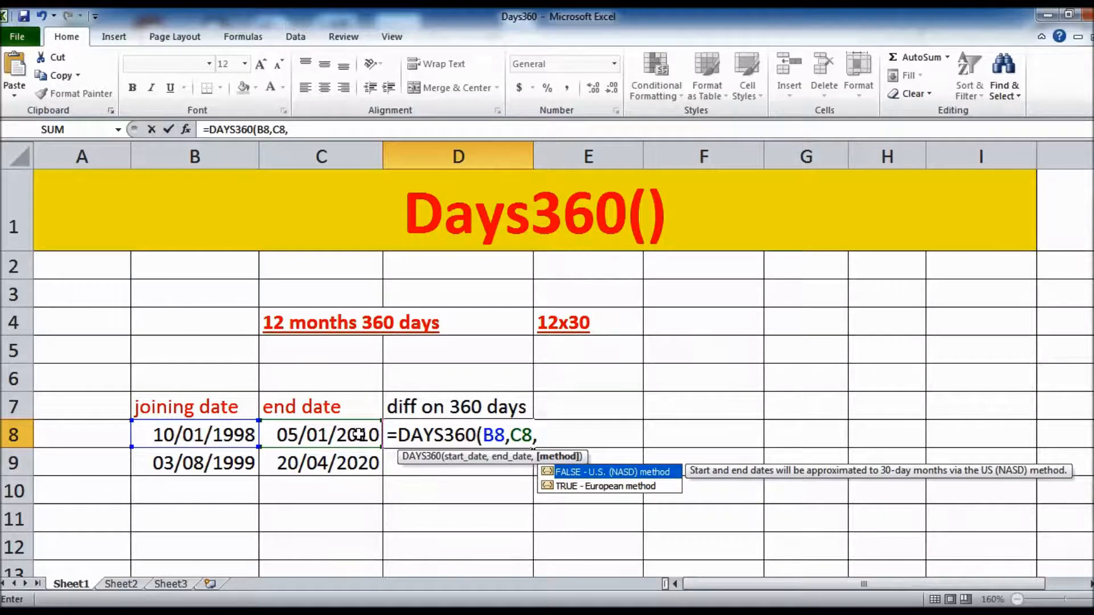
{"action": "key", "text": "Tab"}
{"action": "type", "text": ")"}
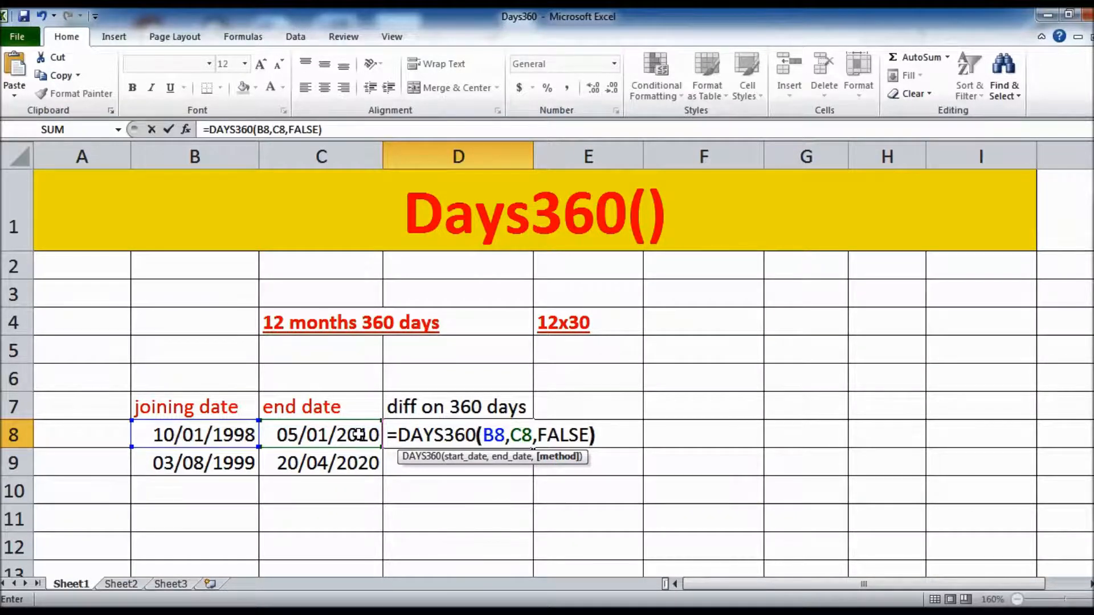
{"action": "key", "text": "Return"}
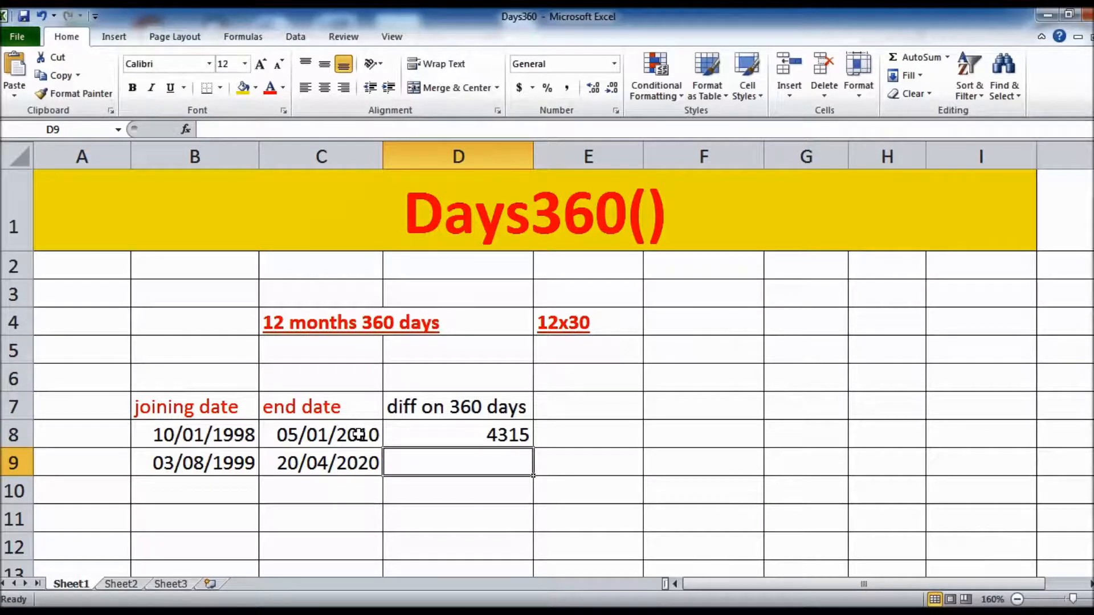
Fill the DAYS360 formula from cell D8 down into D9
{"action": "key", "text": "Up"}
{"action": "key", "text": "Up"}
{"action": "key", "text": "Down"}
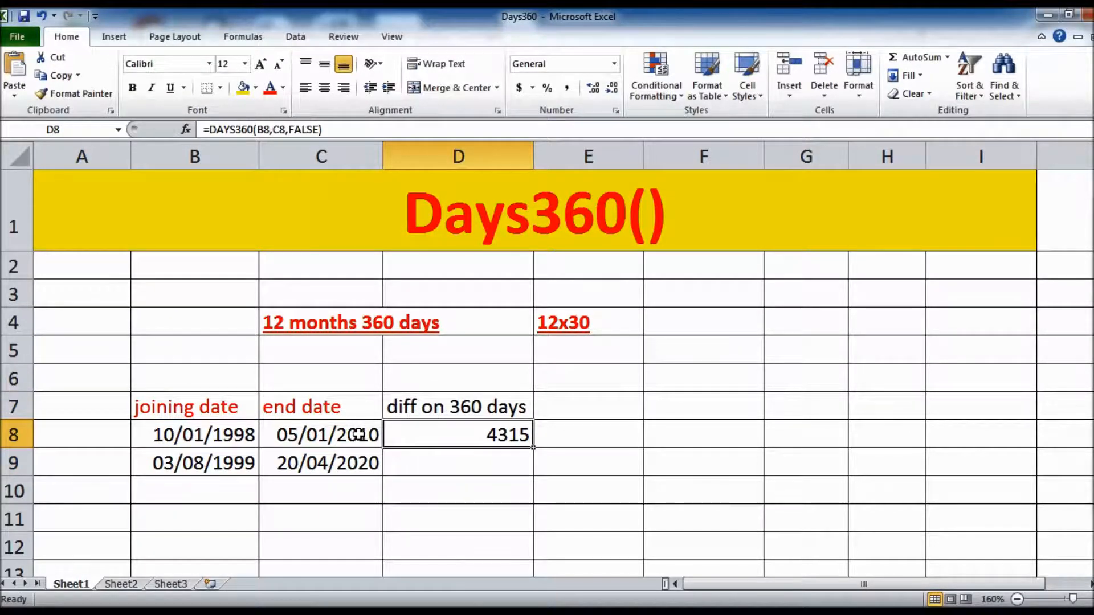
{"action": "key", "text": "shift+Down"}
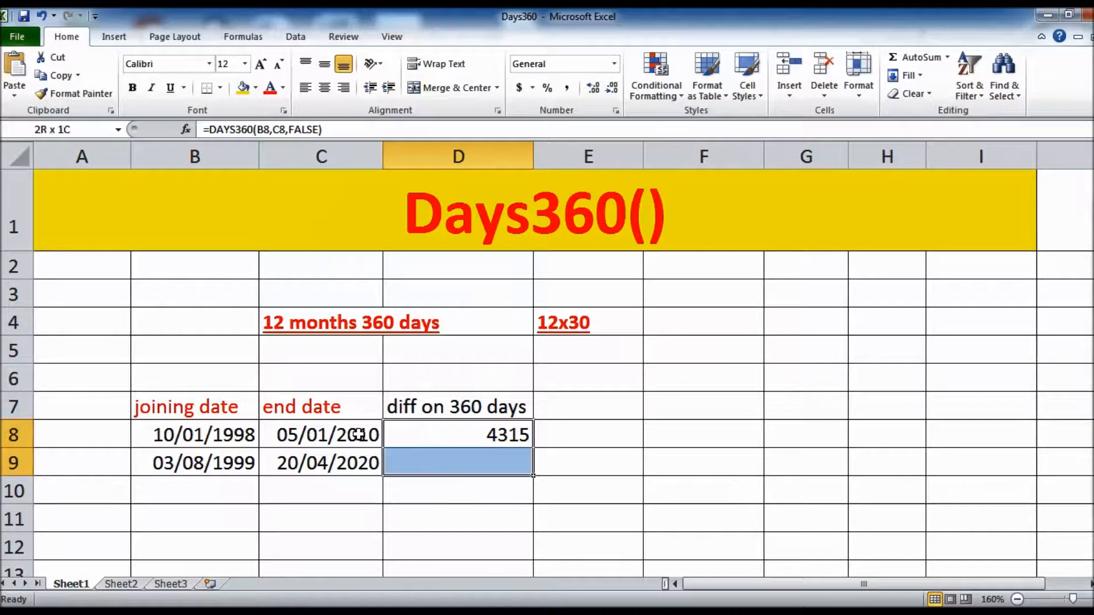
{"action": "key", "text": "ctrl+d"}
{"action": "key", "text": "Right"}
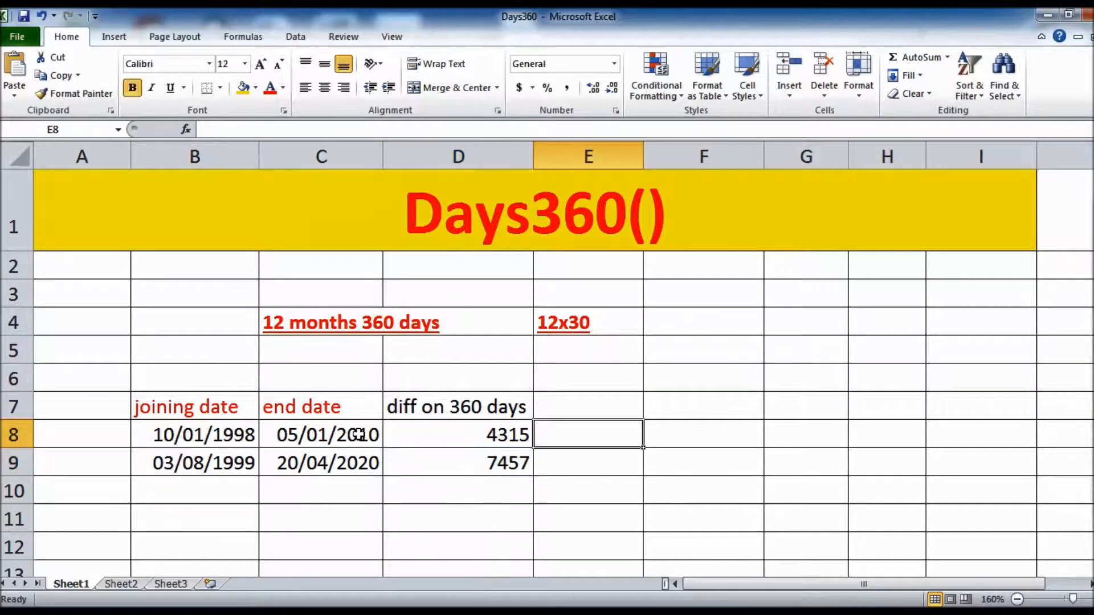
{"action": "key", "text": "Left"}
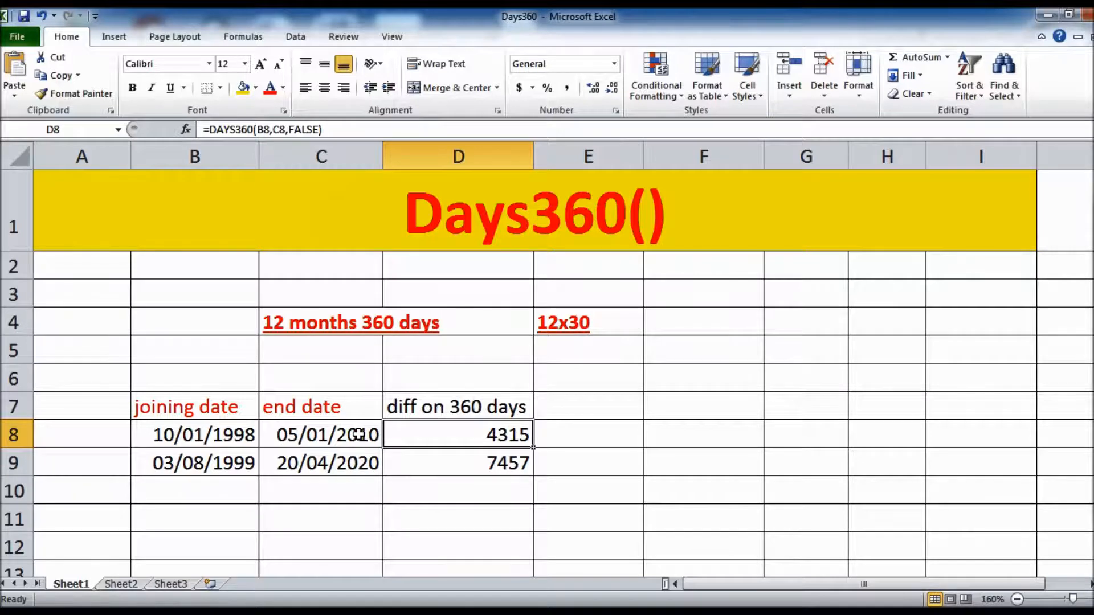
{"action": "key", "text": "Down"}
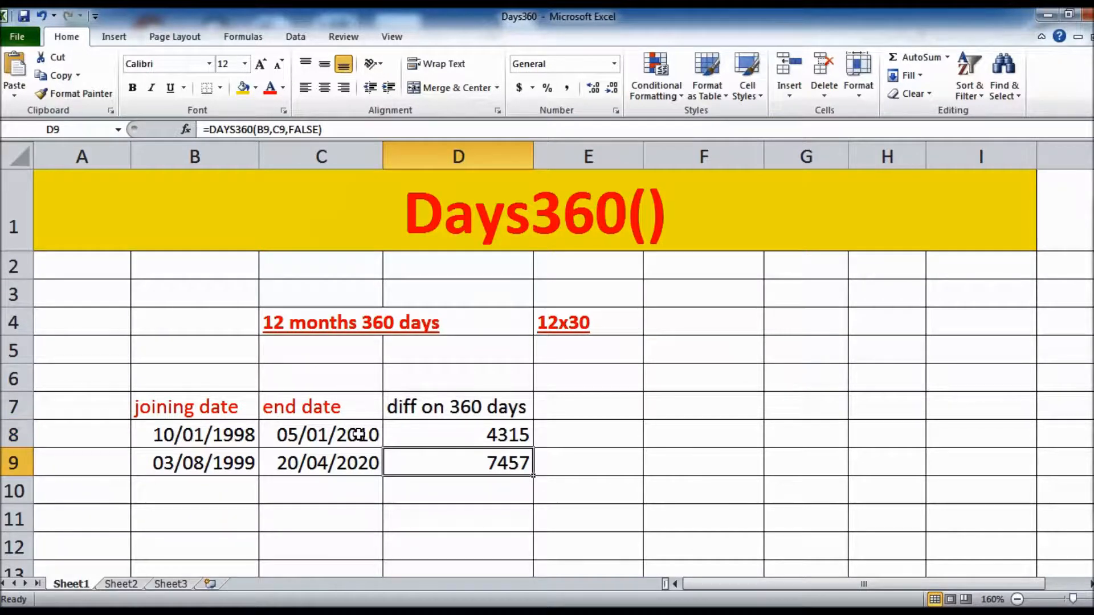
{"action": "key", "text": "Right"}
{"action": "key", "text": "Up"}
{"action": "key", "text": "Up"}
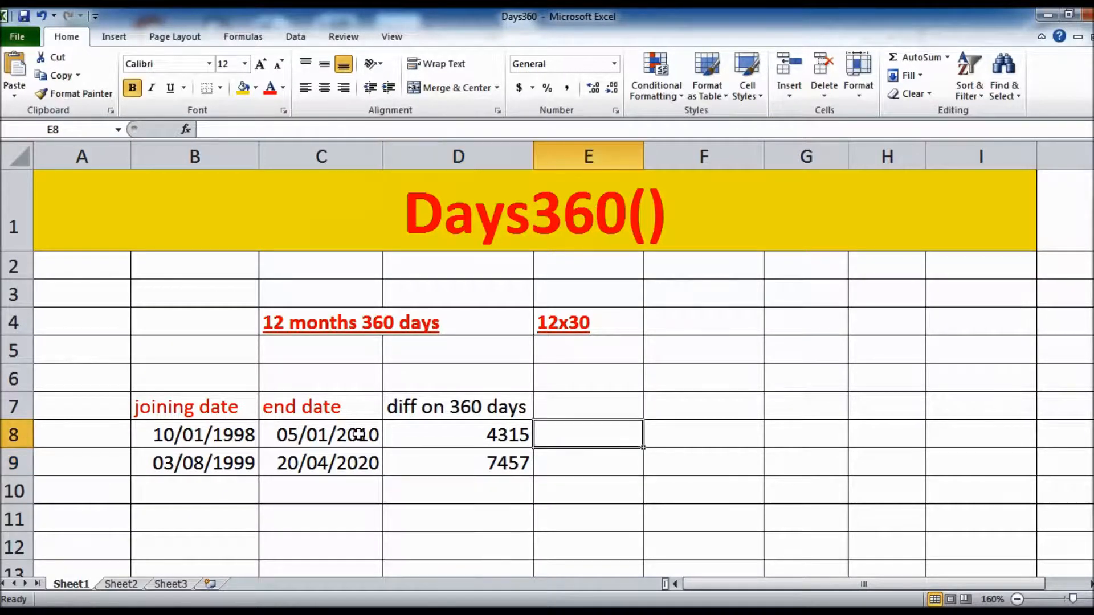
Enter a DAYS360 formula in cell E8 with start date B8, end date C8 and the TRUE (European) method
{"action": "key", "text": "Down"}
{"action": "type", "text": "=days"}
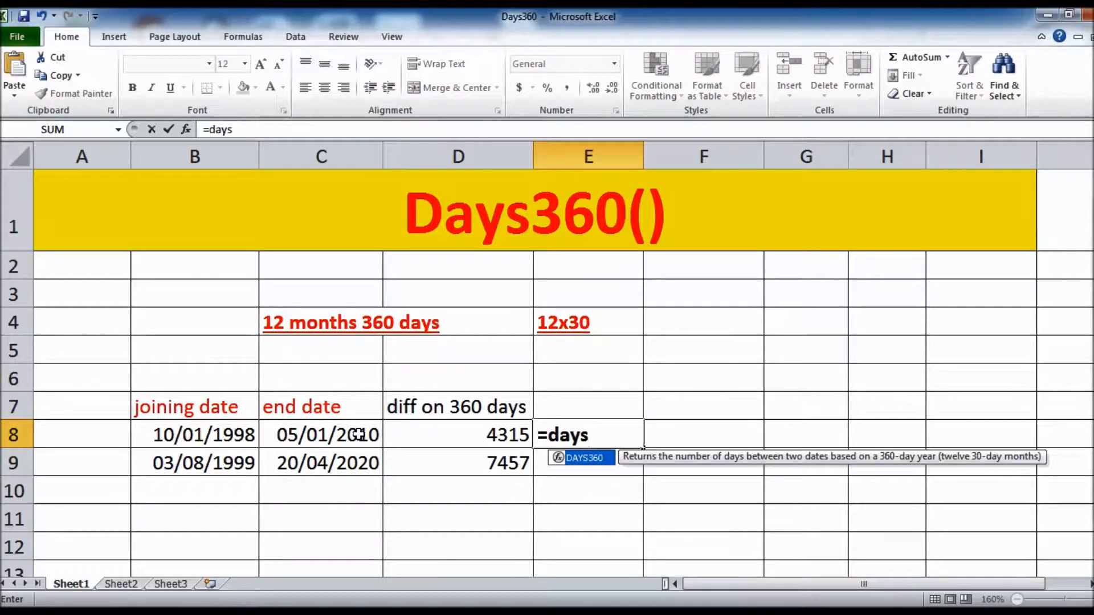
{"action": "key", "text": "Tab"}
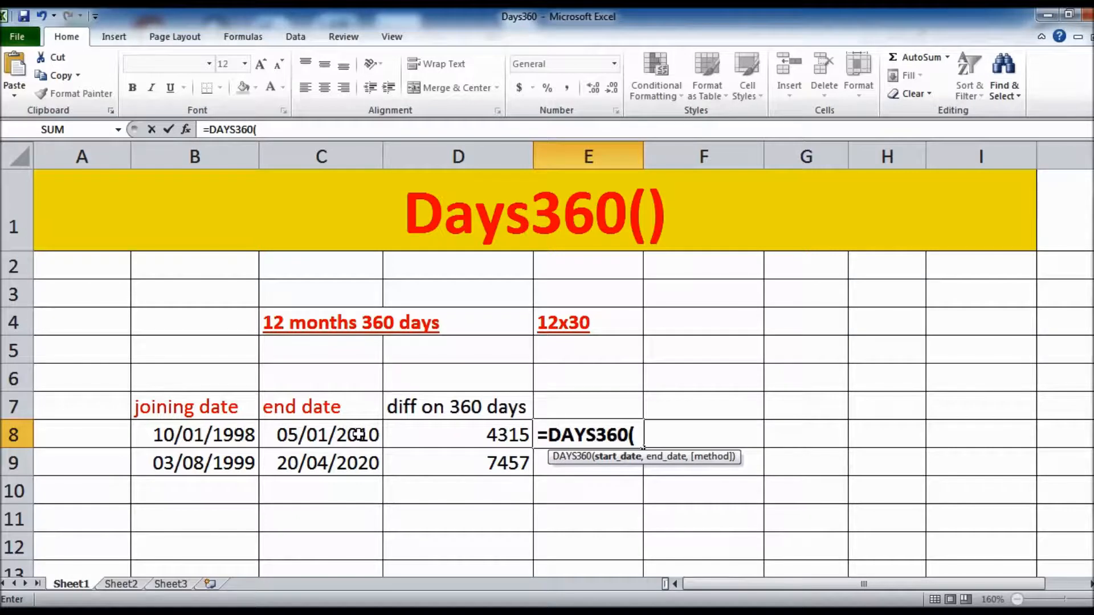
{"action": "left_click", "coordinate": [194, 435]}
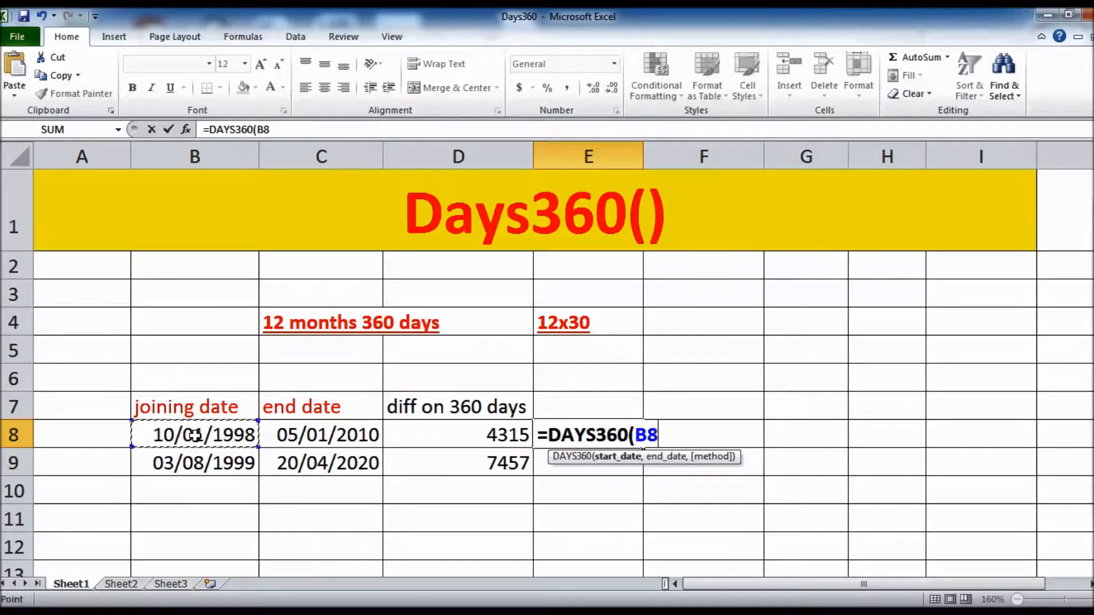
{"action": "type", "text": ","}
{"action": "left_click", "coordinate": [322, 434]}
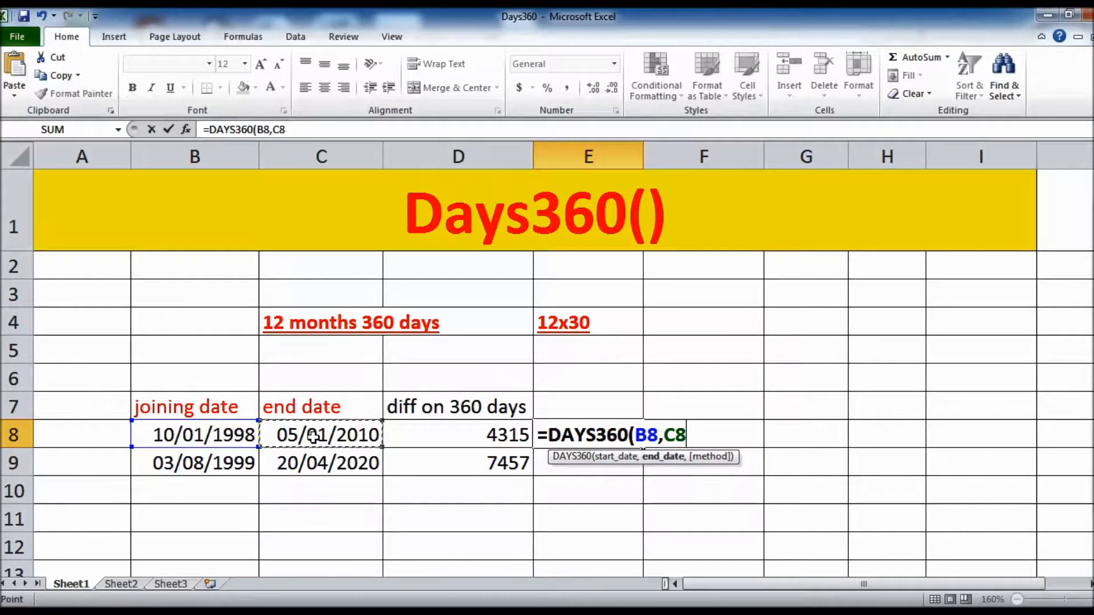
{"action": "type", "text": ","}
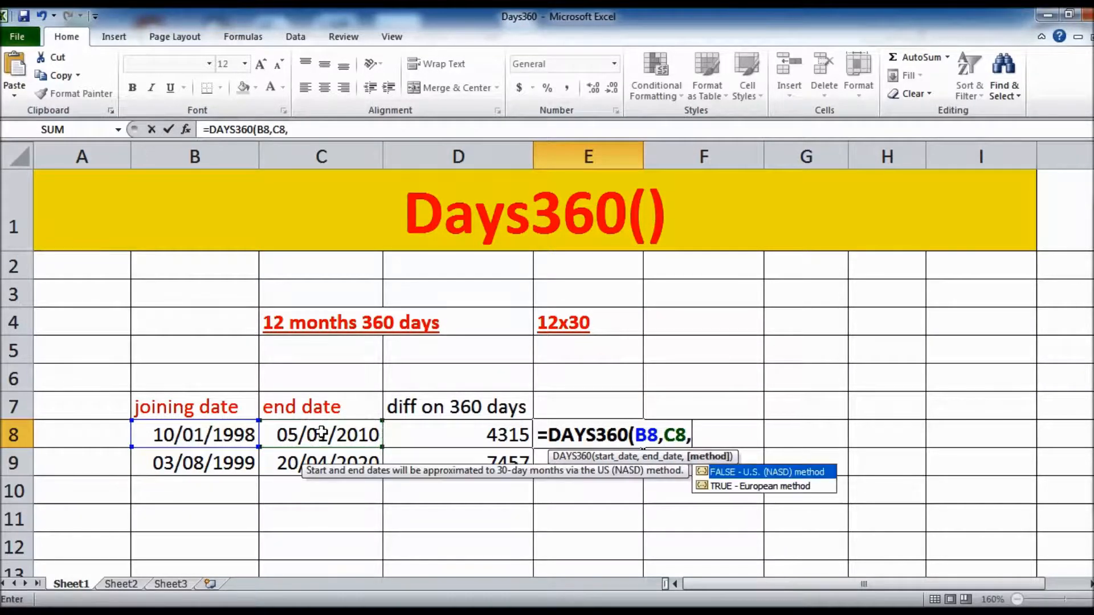
{"action": "double_click", "coordinate": [743, 487]}
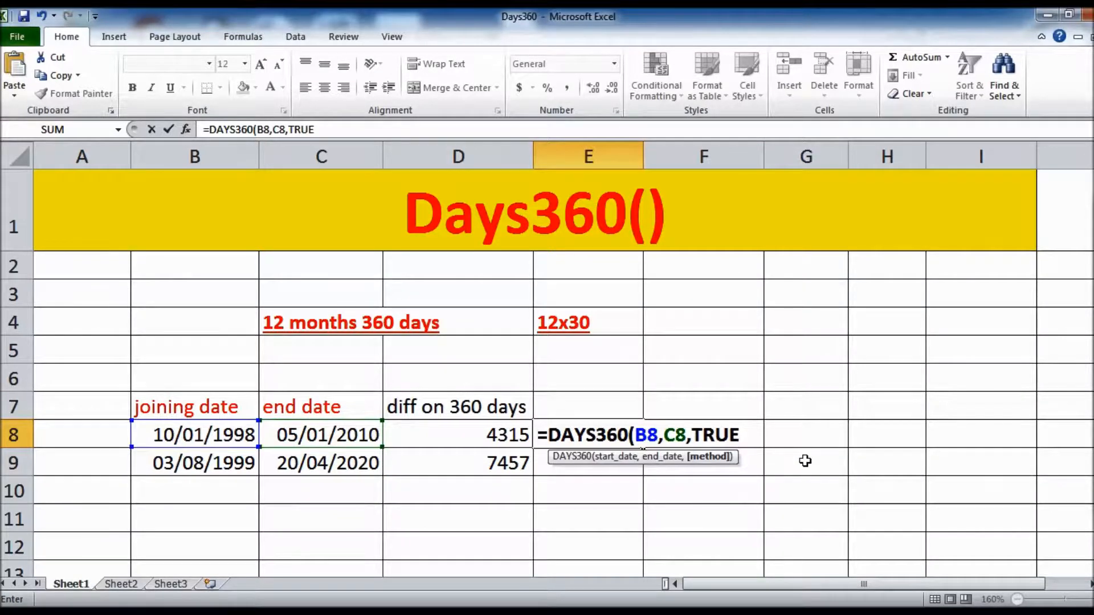
{"action": "type", "text": ")"}
{"action": "key", "text": "Return"}
Fill the European-method DAYS360 formula from cell E8 down into E9
{"action": "left_click", "coordinate": [607, 433]}
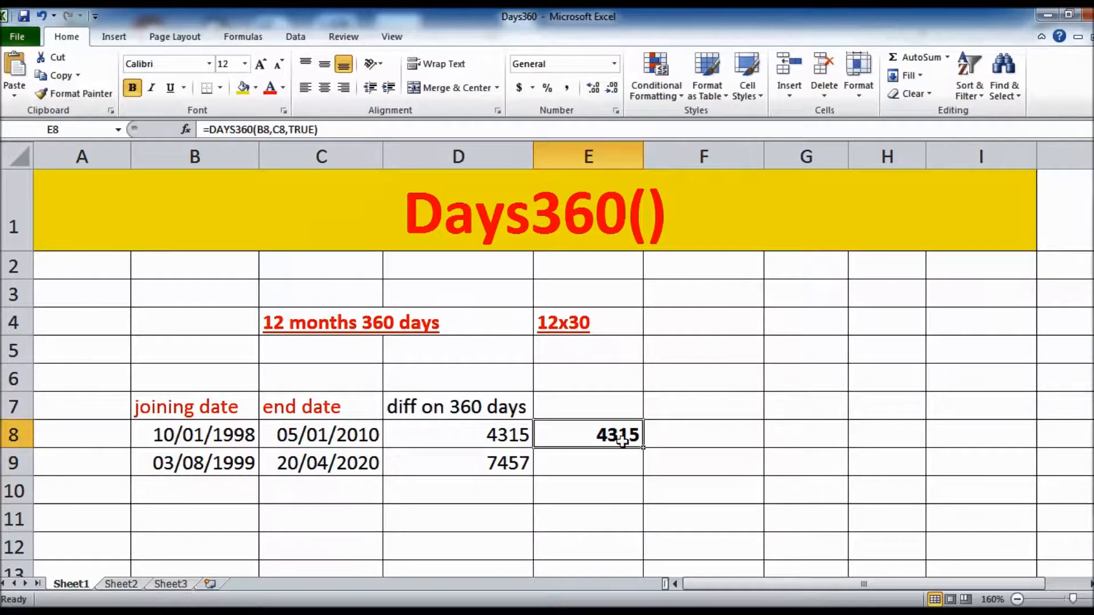
{"action": "left_click_drag", "start_coordinate": [645, 449], "coordinate": [644, 462]}
{"action": "left_click", "coordinate": [695, 519]}
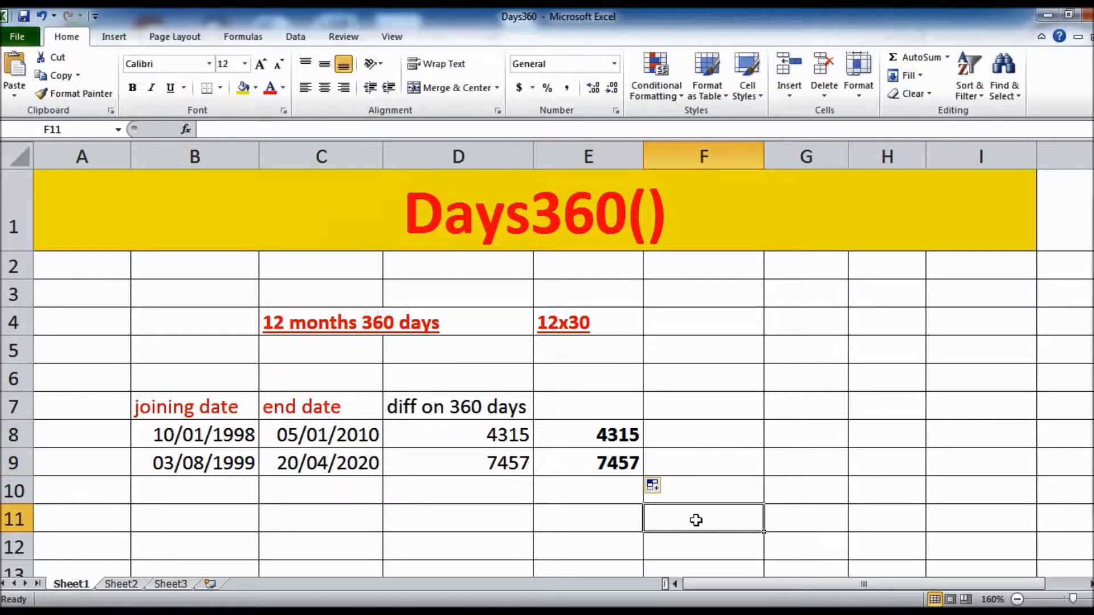
Compare the method arguments of the DAYS360 formulas in cells E8 and D8, leaving both formulas as they are
{"action": "left_click_drag", "start_coordinate": [595, 431], "coordinate": [609, 463]}
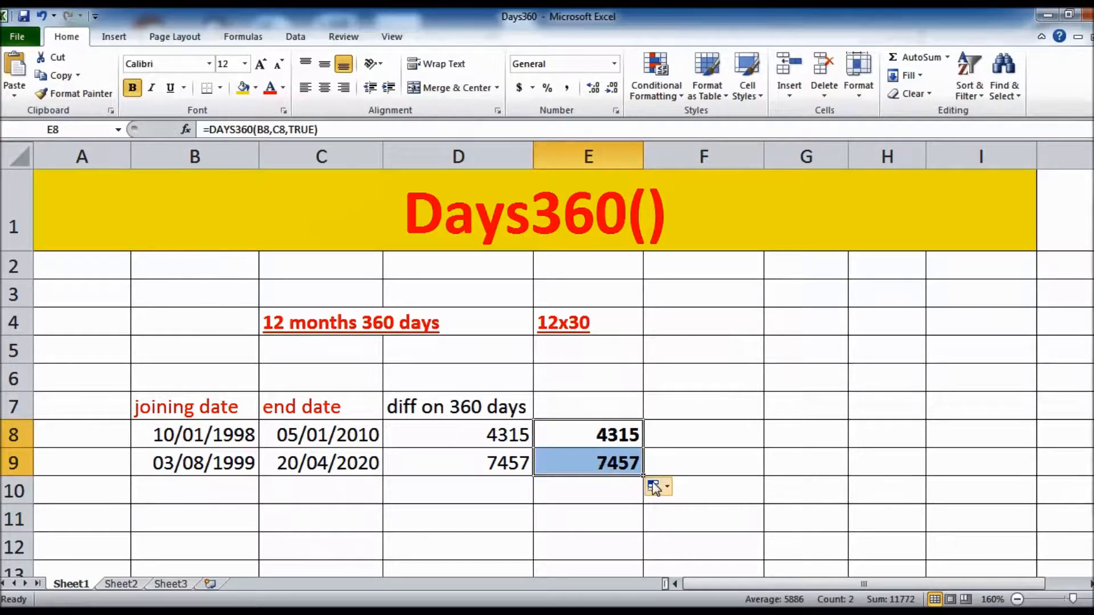
{"action": "left_click", "coordinate": [585, 485]}
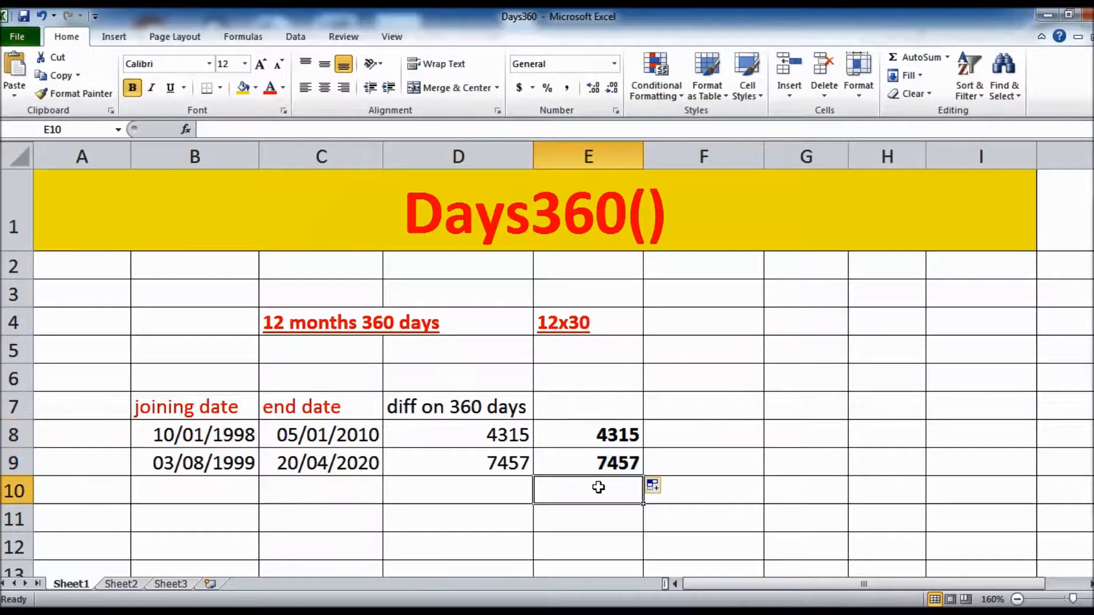
{"action": "left_click", "coordinate": [600, 433]}
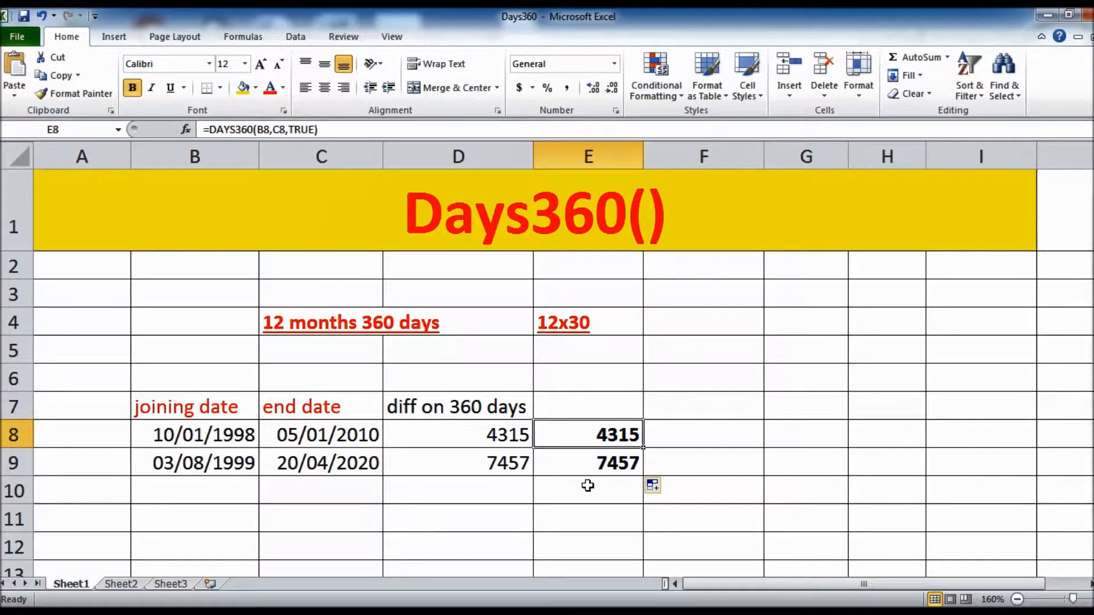
{"action": "double_click", "coordinate": [607, 435]}
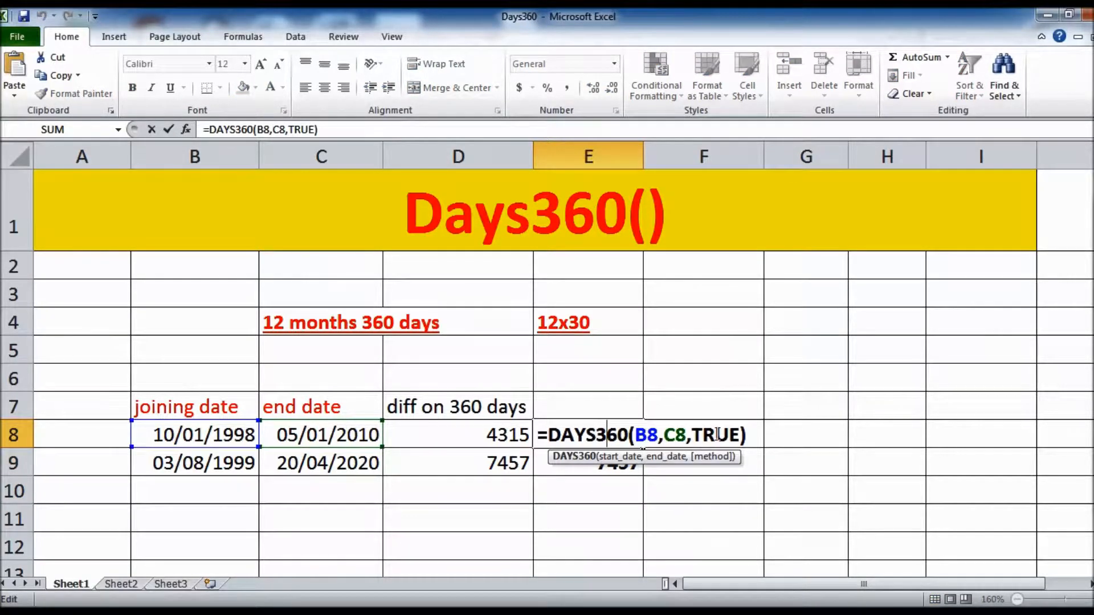
{"action": "key", "text": "Escape"}
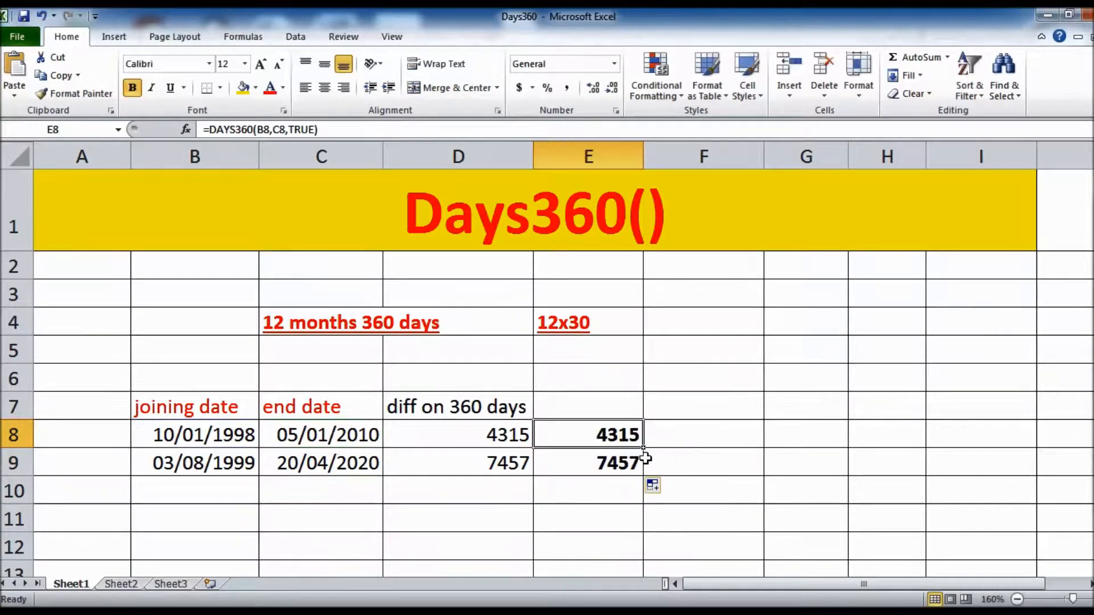
{"action": "double_click", "coordinate": [495, 436]}
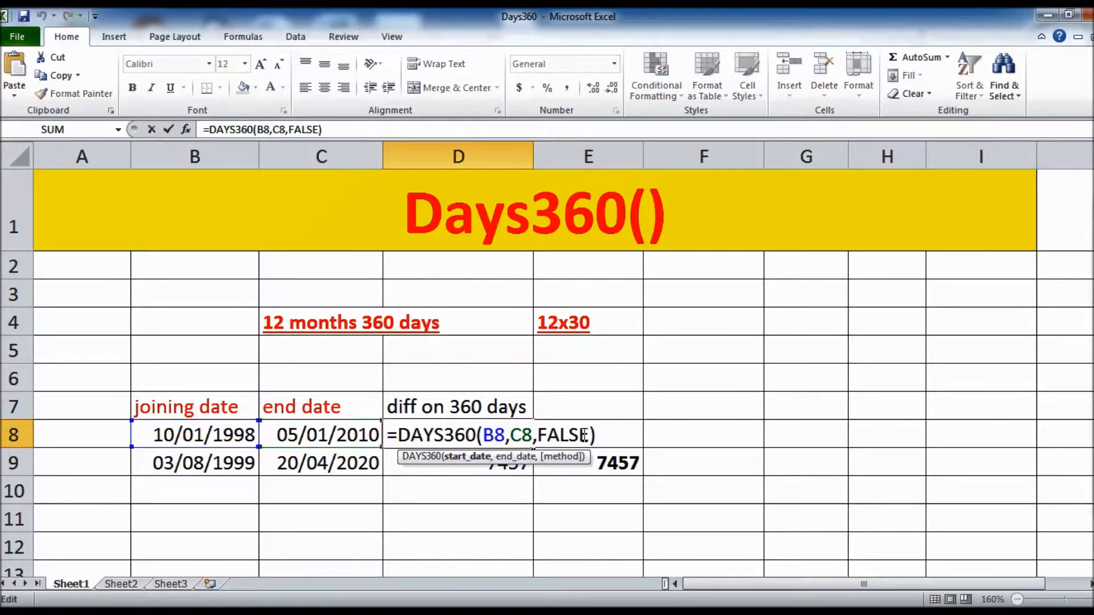
{"action": "key", "text": "Escape"}
{"action": "left_click", "coordinate": [591, 438]}
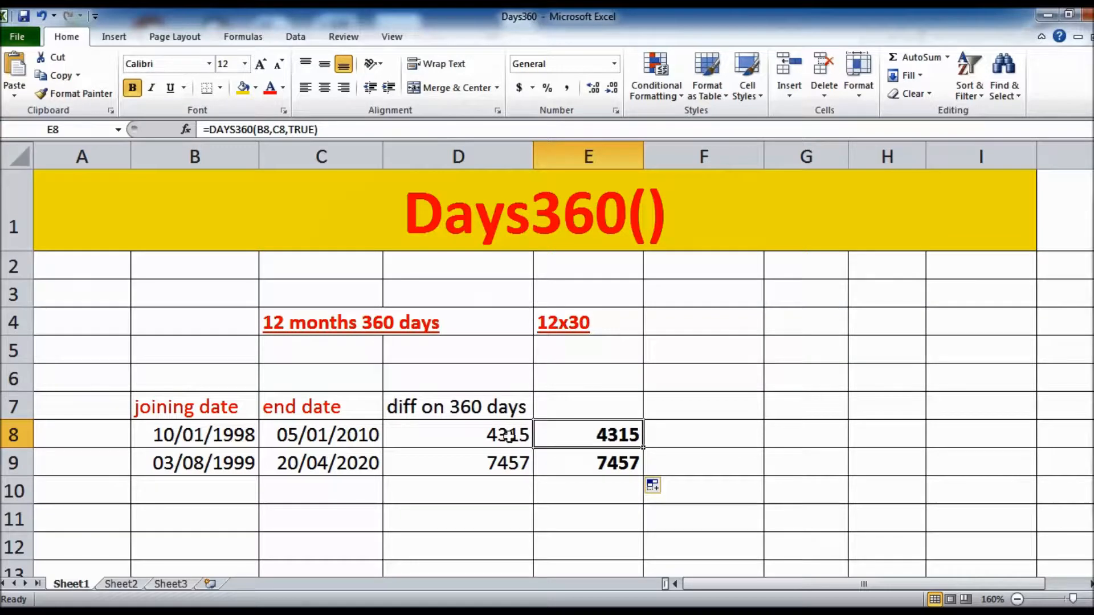
Try adding +1 to the end of the DAYS360 formula in cell E8, and undo that edit
{"action": "double_click", "coordinate": [598, 437]}
{"action": "left_click", "coordinate": [764, 432]}
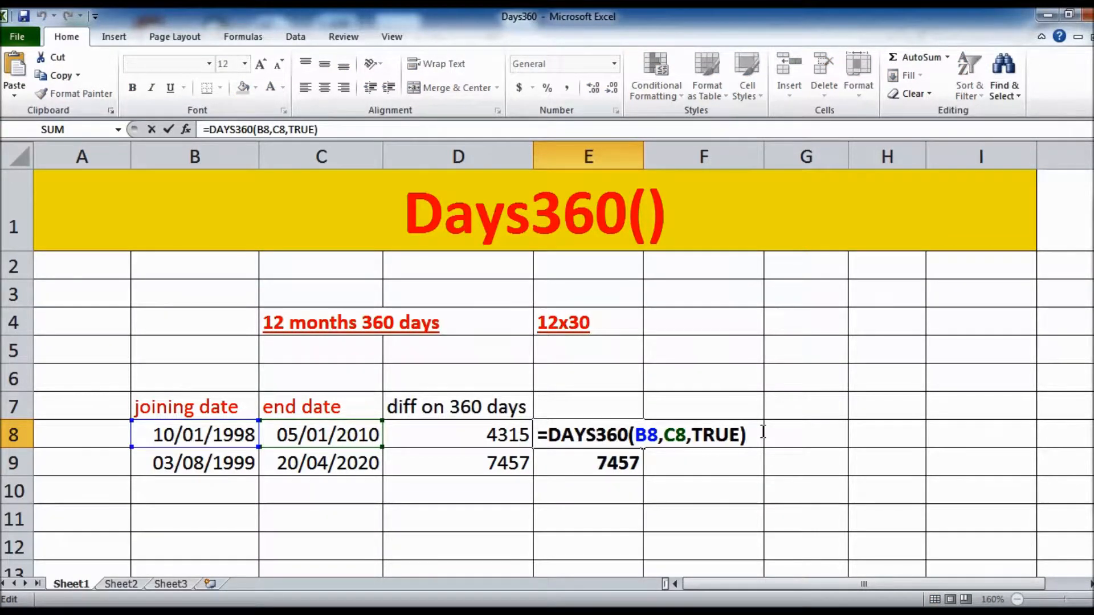
{"action": "type", "text": "+1"}
{"action": "key", "text": "Return"}
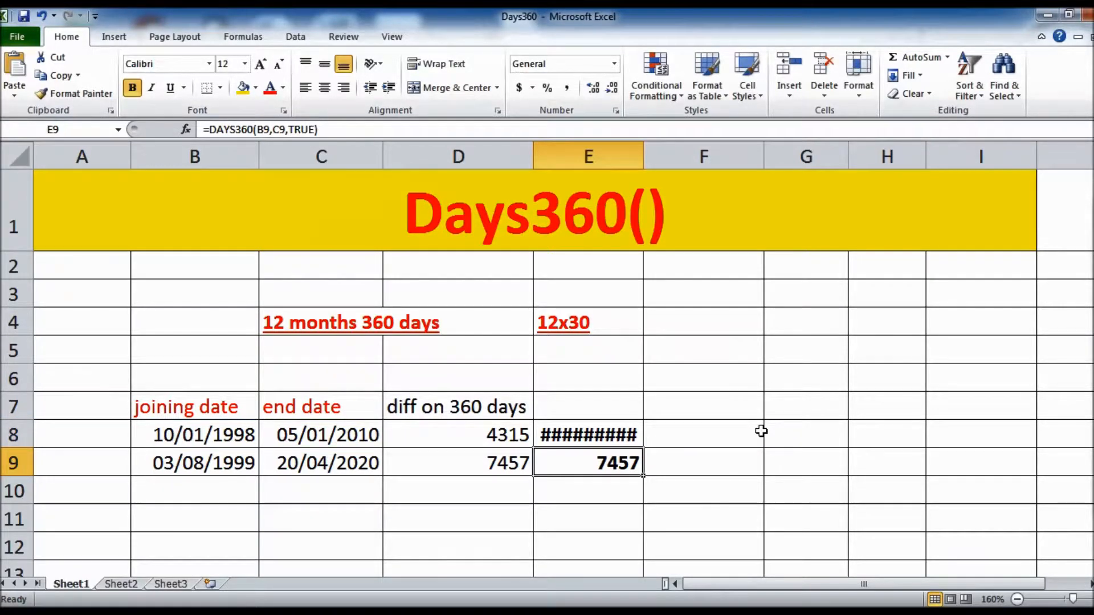
{"action": "key", "text": "ctrl+z"}
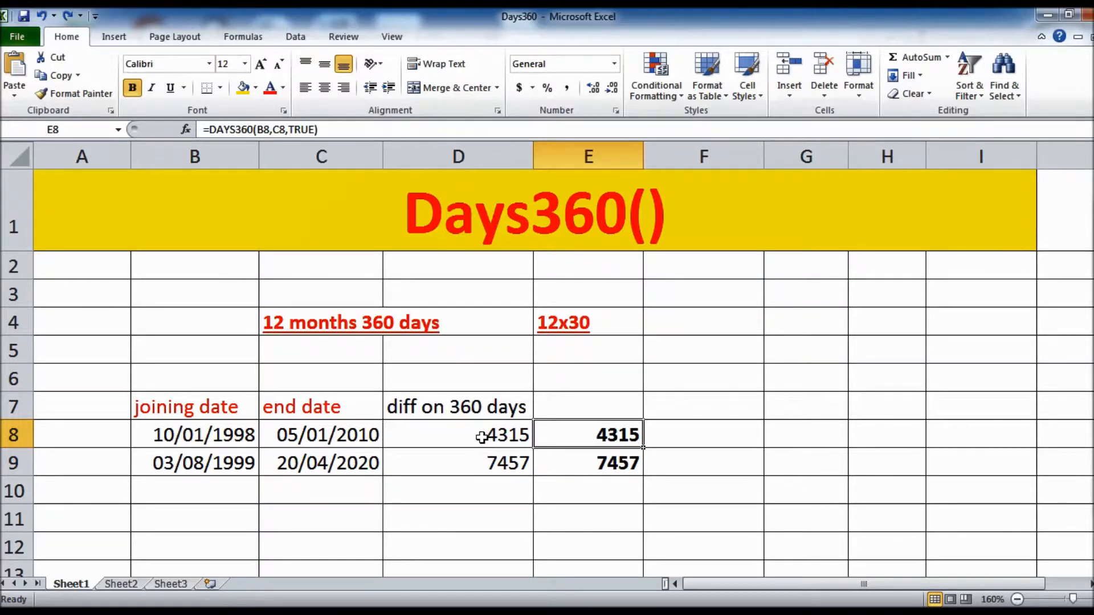
Change the font colour of the "diff on 360 days" heading in D7 to red
{"action": "left_click", "coordinate": [419, 407]}
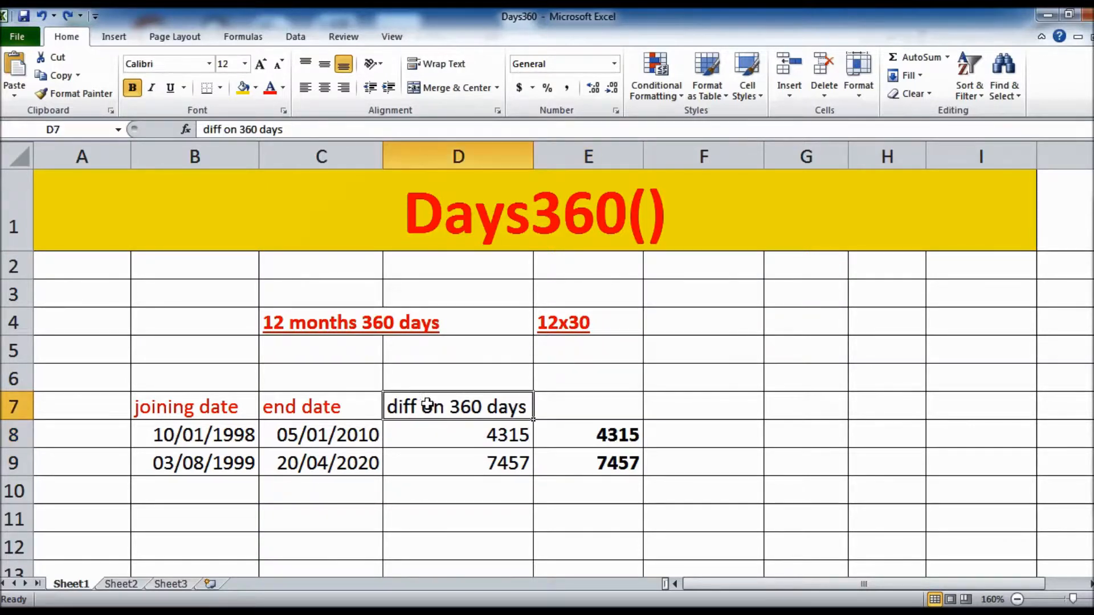
{"action": "left_click", "coordinate": [271, 93]}
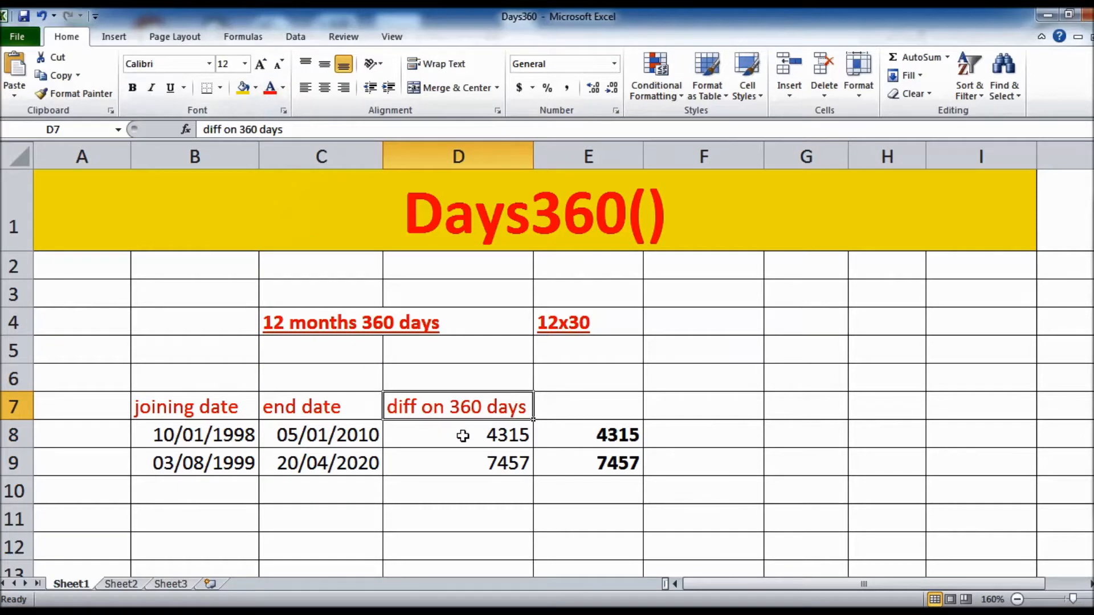